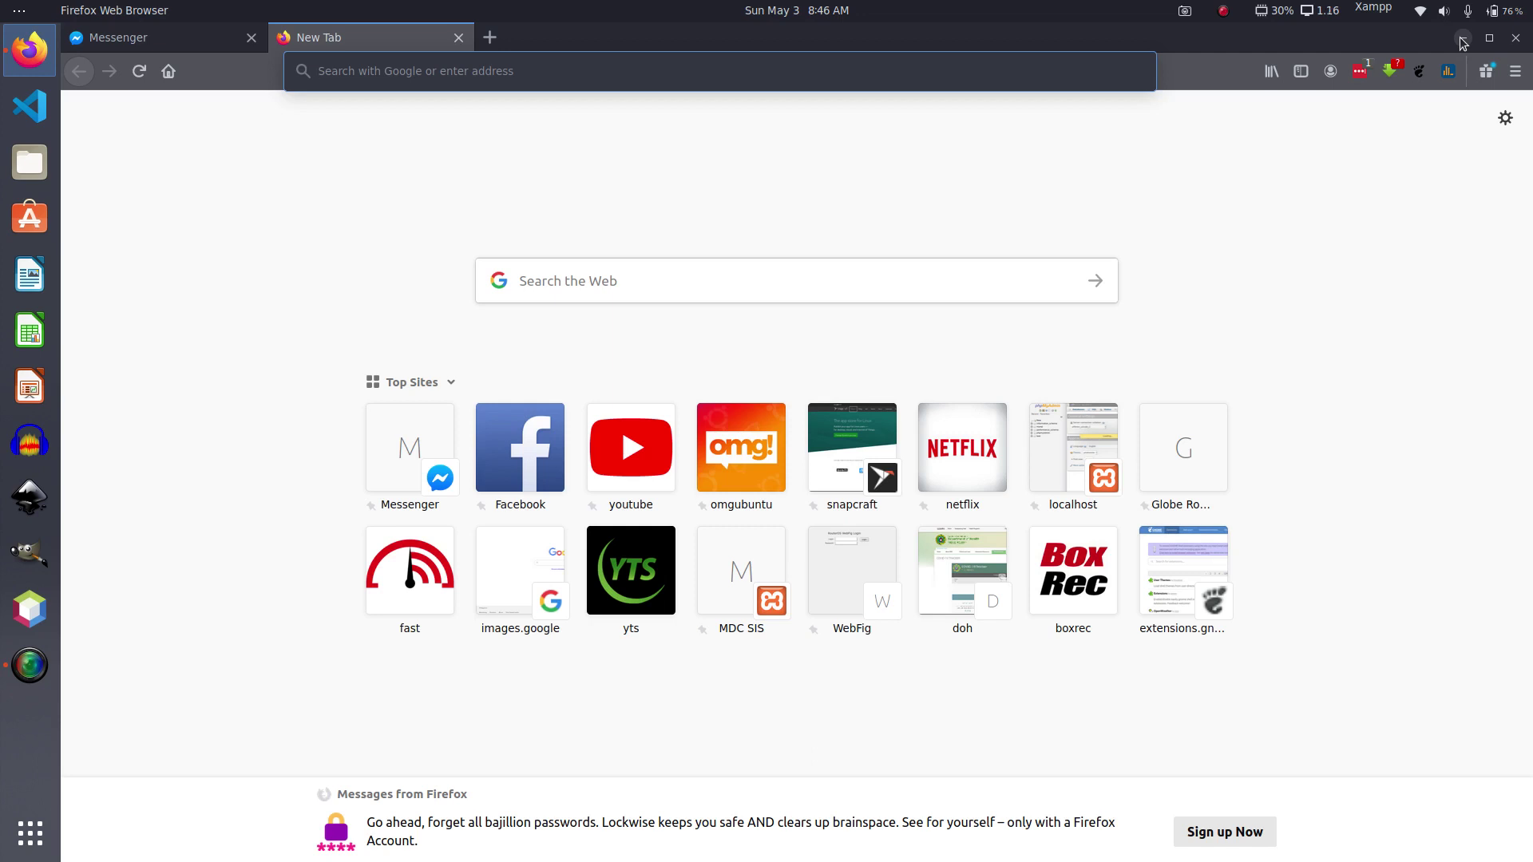
Step: Load the router admin at 192.168.254.254 and log out of the current session
text(1)
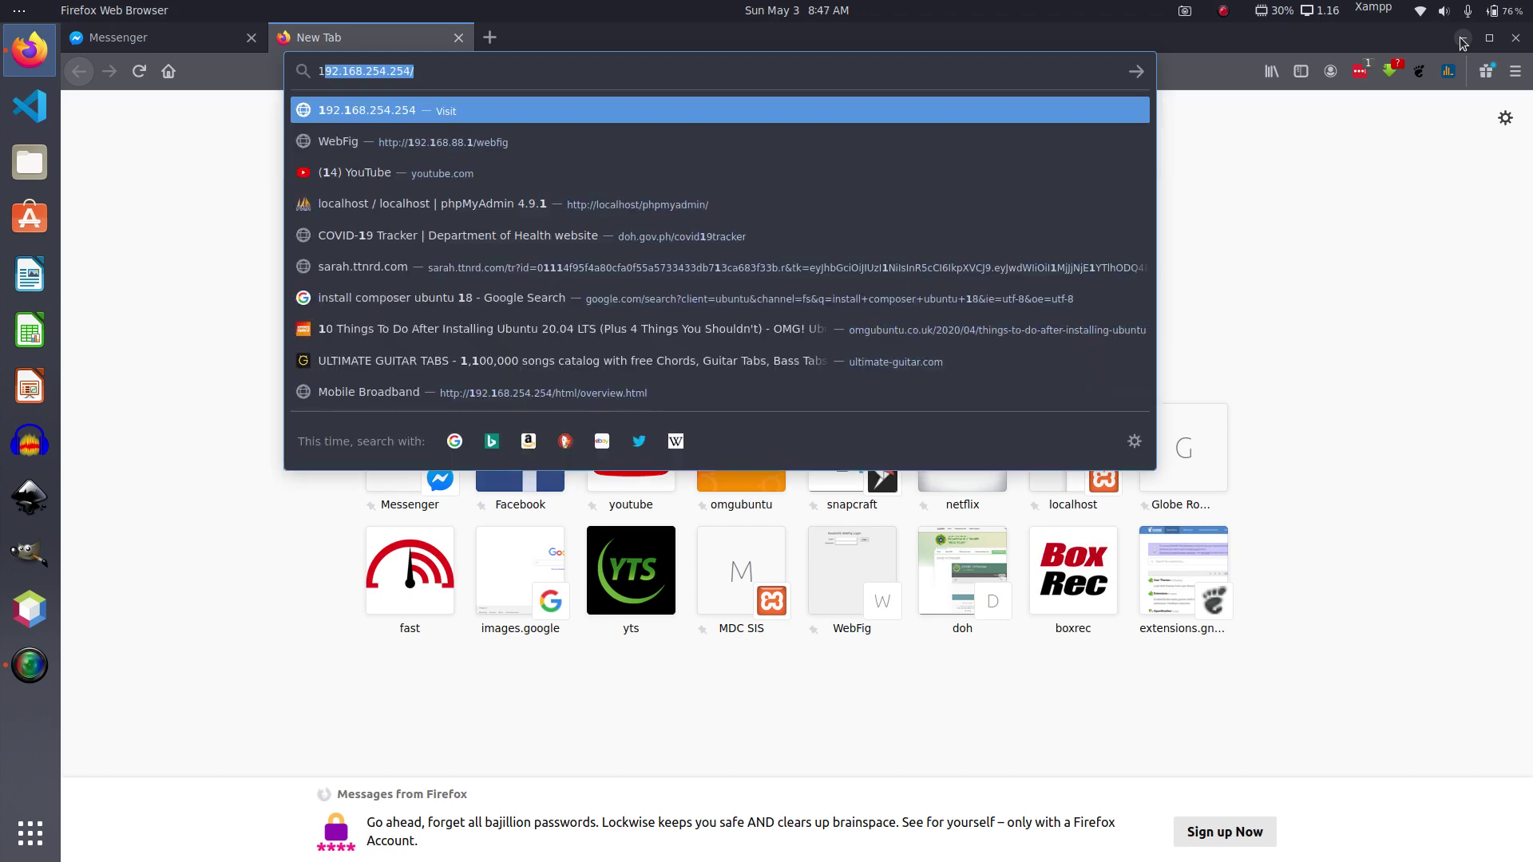
text(92.168.25)
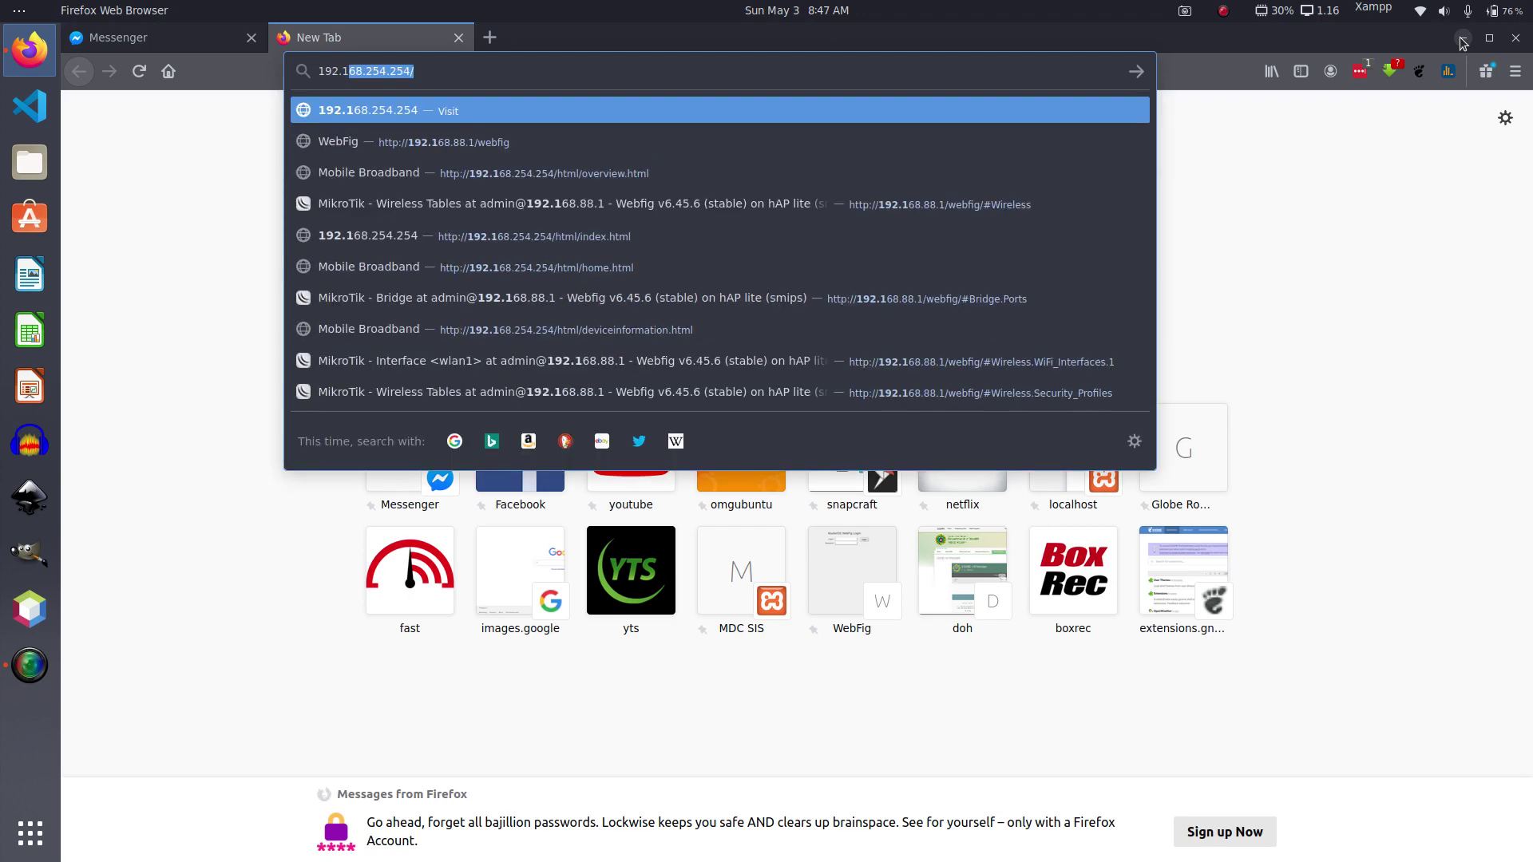
text(4.254)
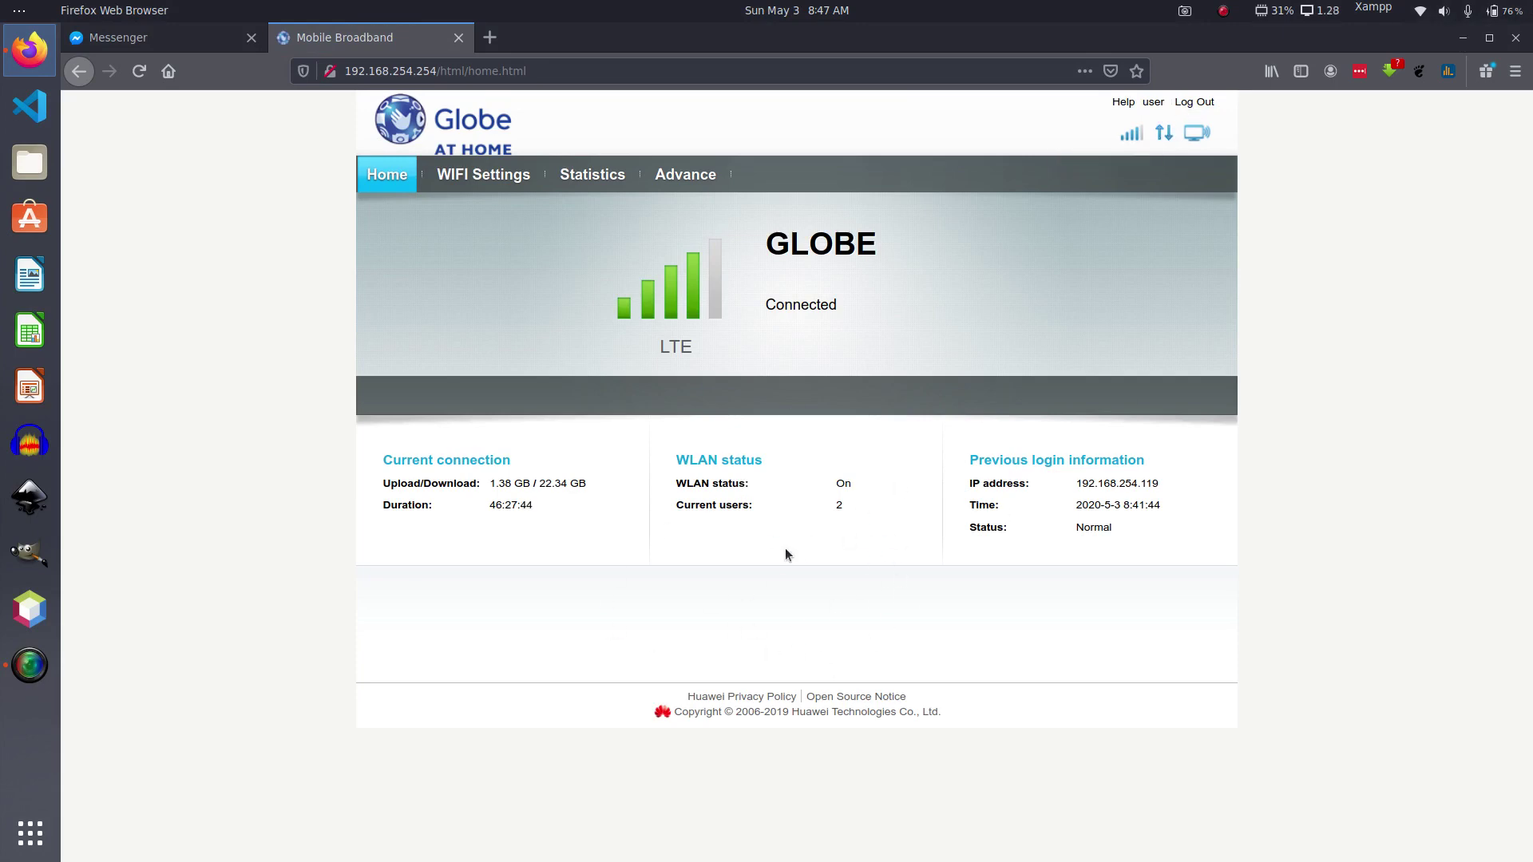
click(1195, 102)
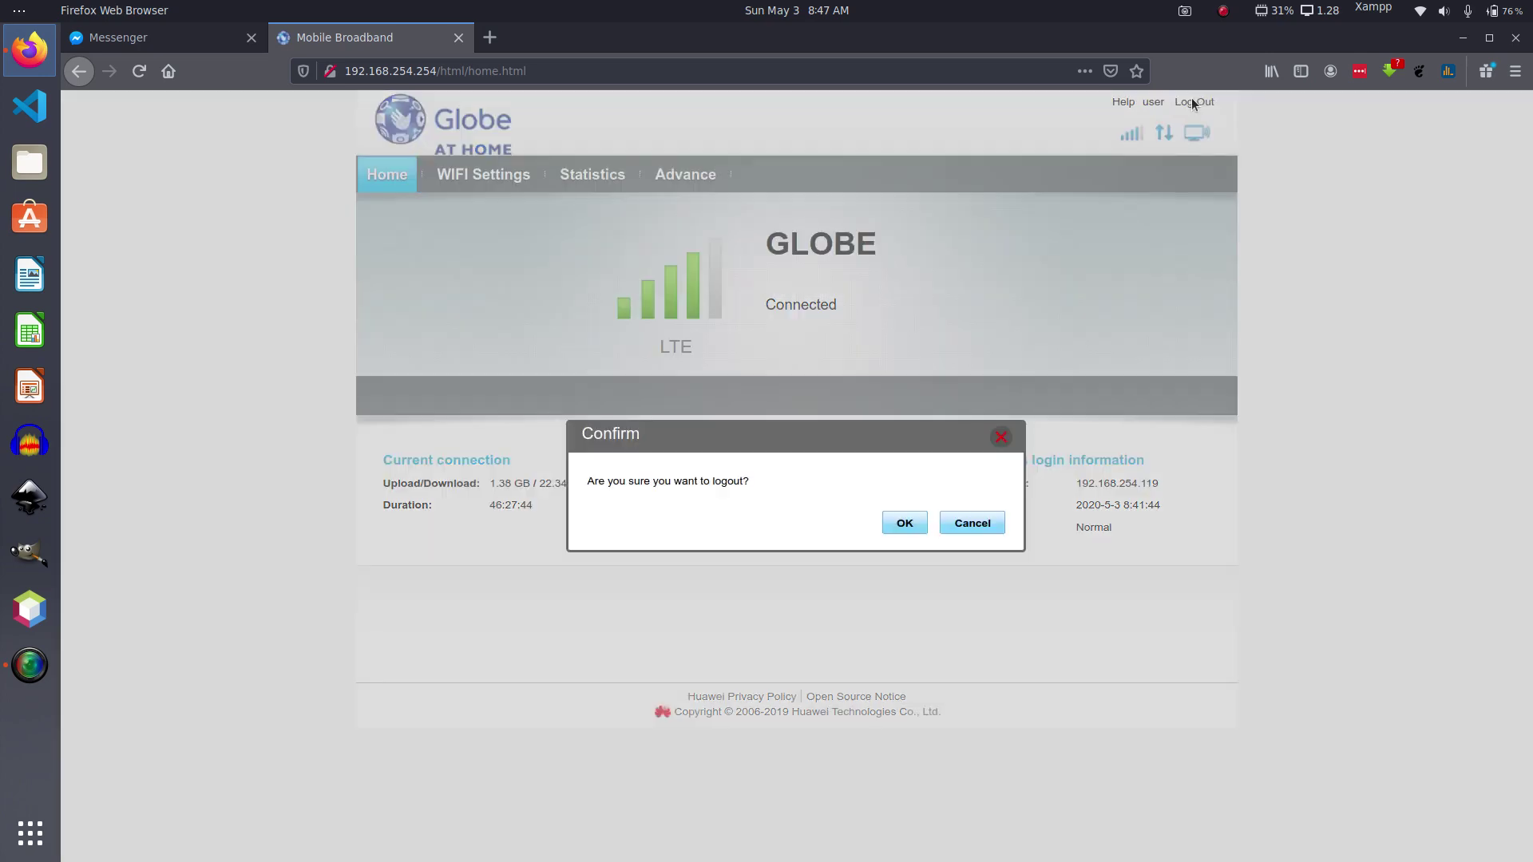
click(902, 525)
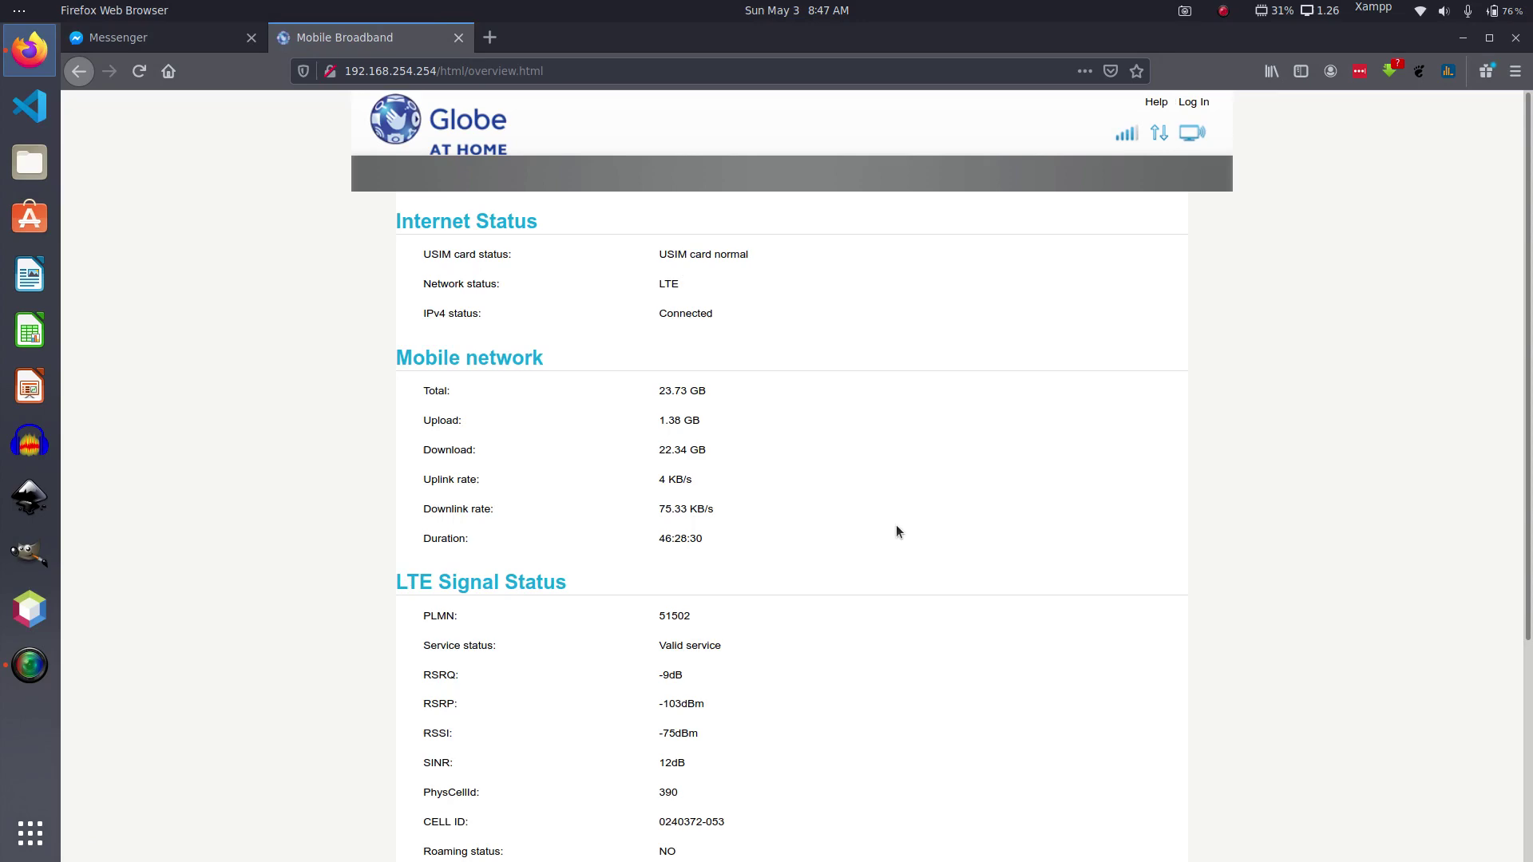
scroll(770, 560, down, 4)
scroll(770, 560, up, 4)
Step: Log back in with the router's user name and password to reach the Home page
click(1196, 103)
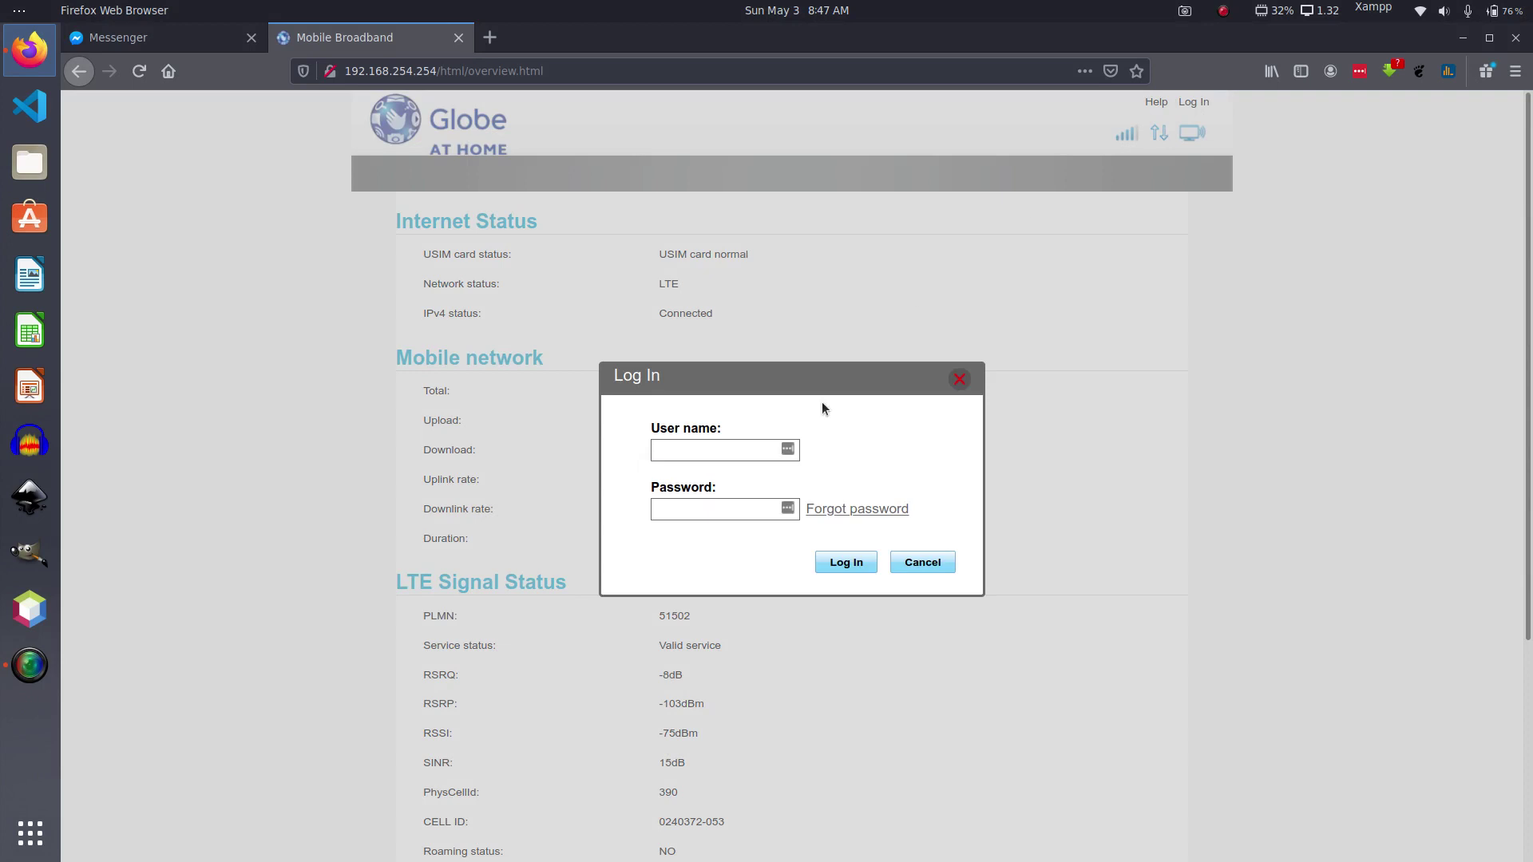
text(user)
key(Tab)
text(@l************)
click(842, 563)
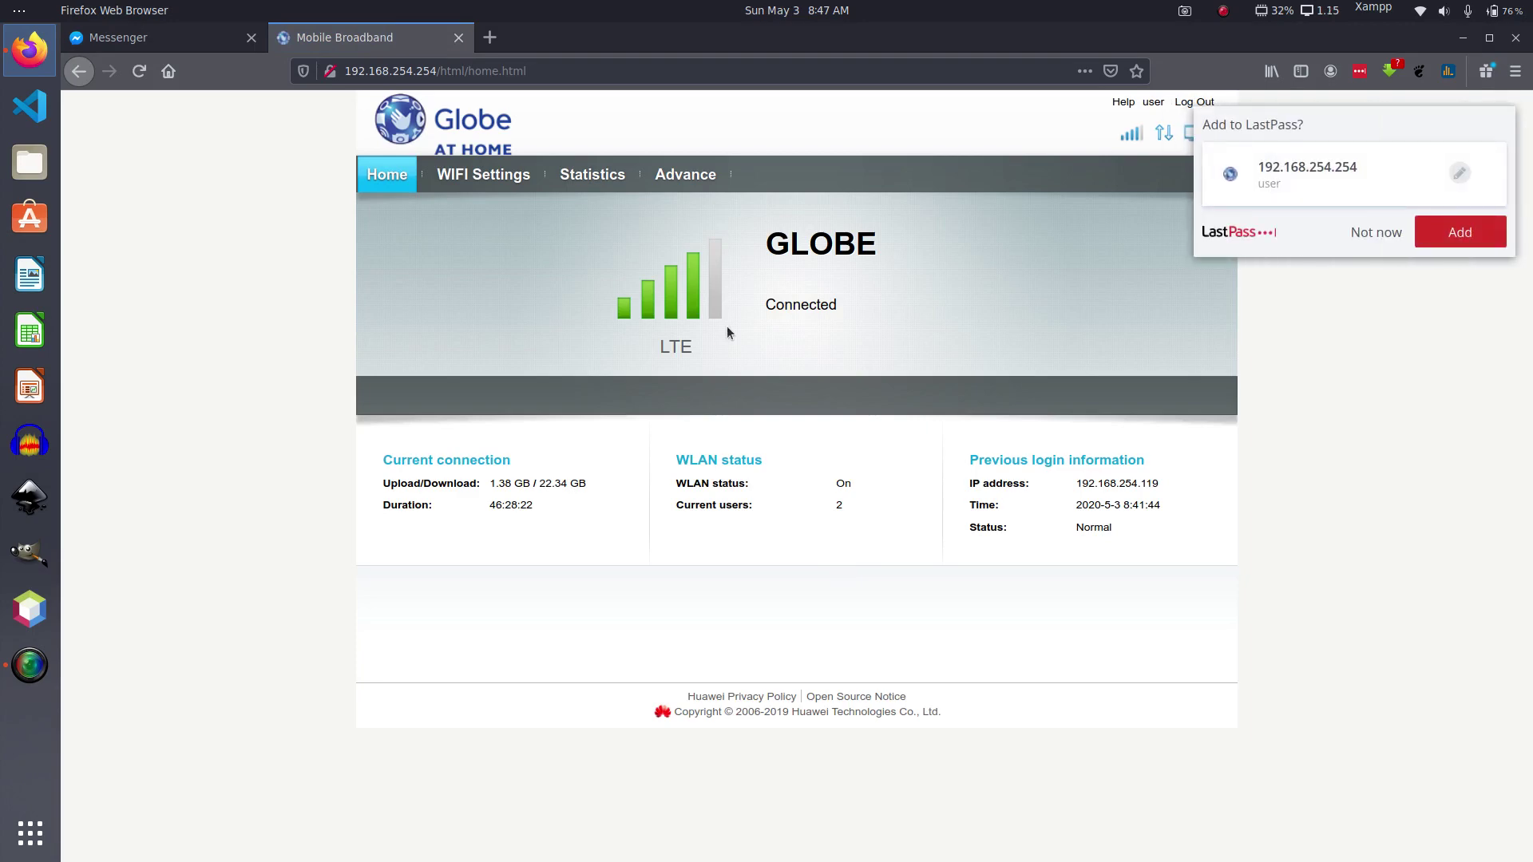
Step: Navigate to Advance > Security > Firewall to see the enabled firewall and filter switches
click(690, 186)
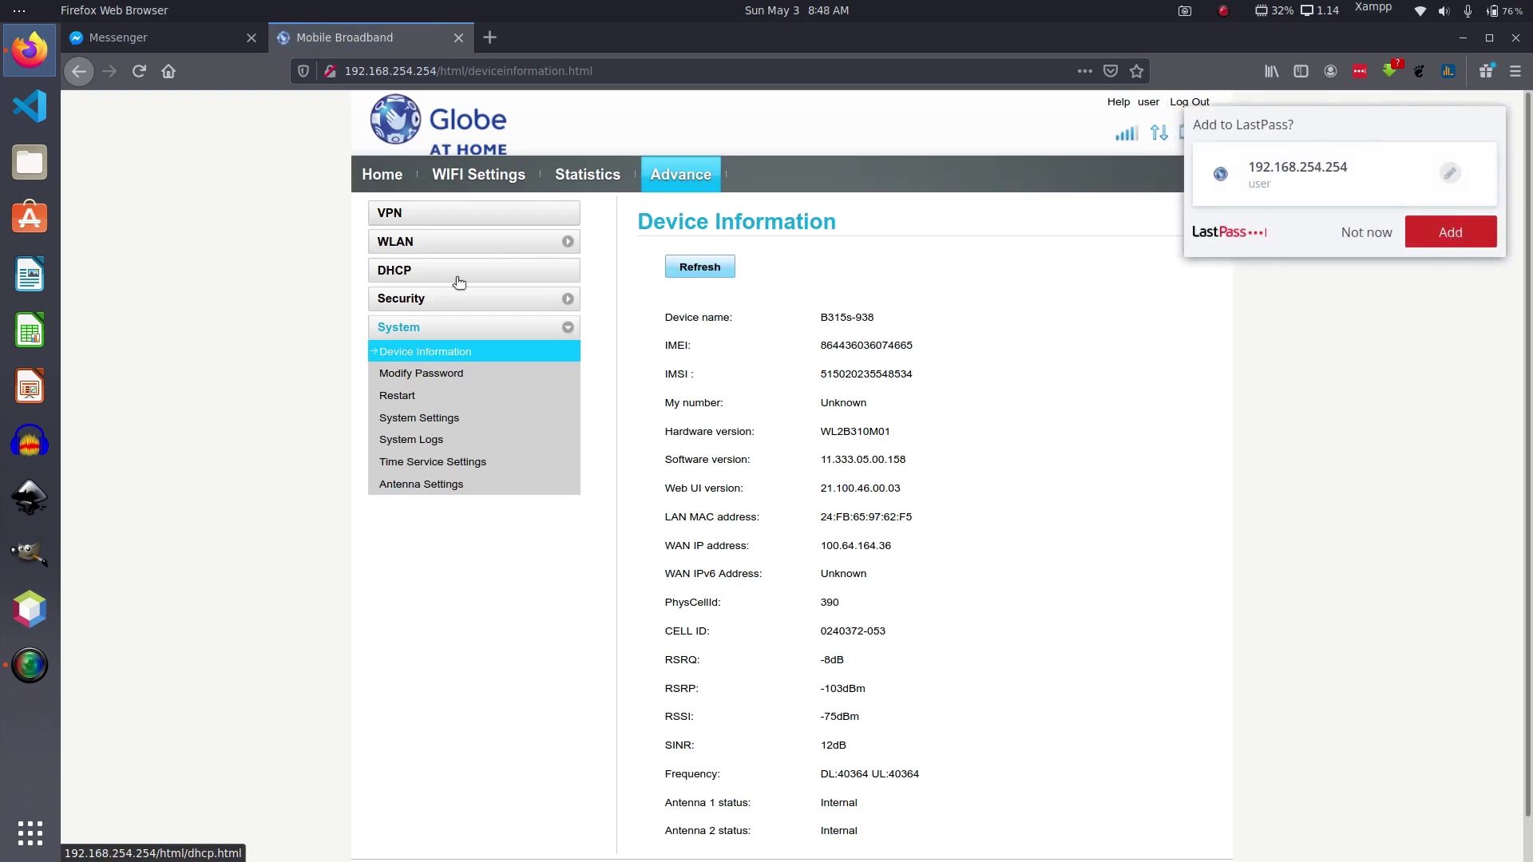
click(405, 300)
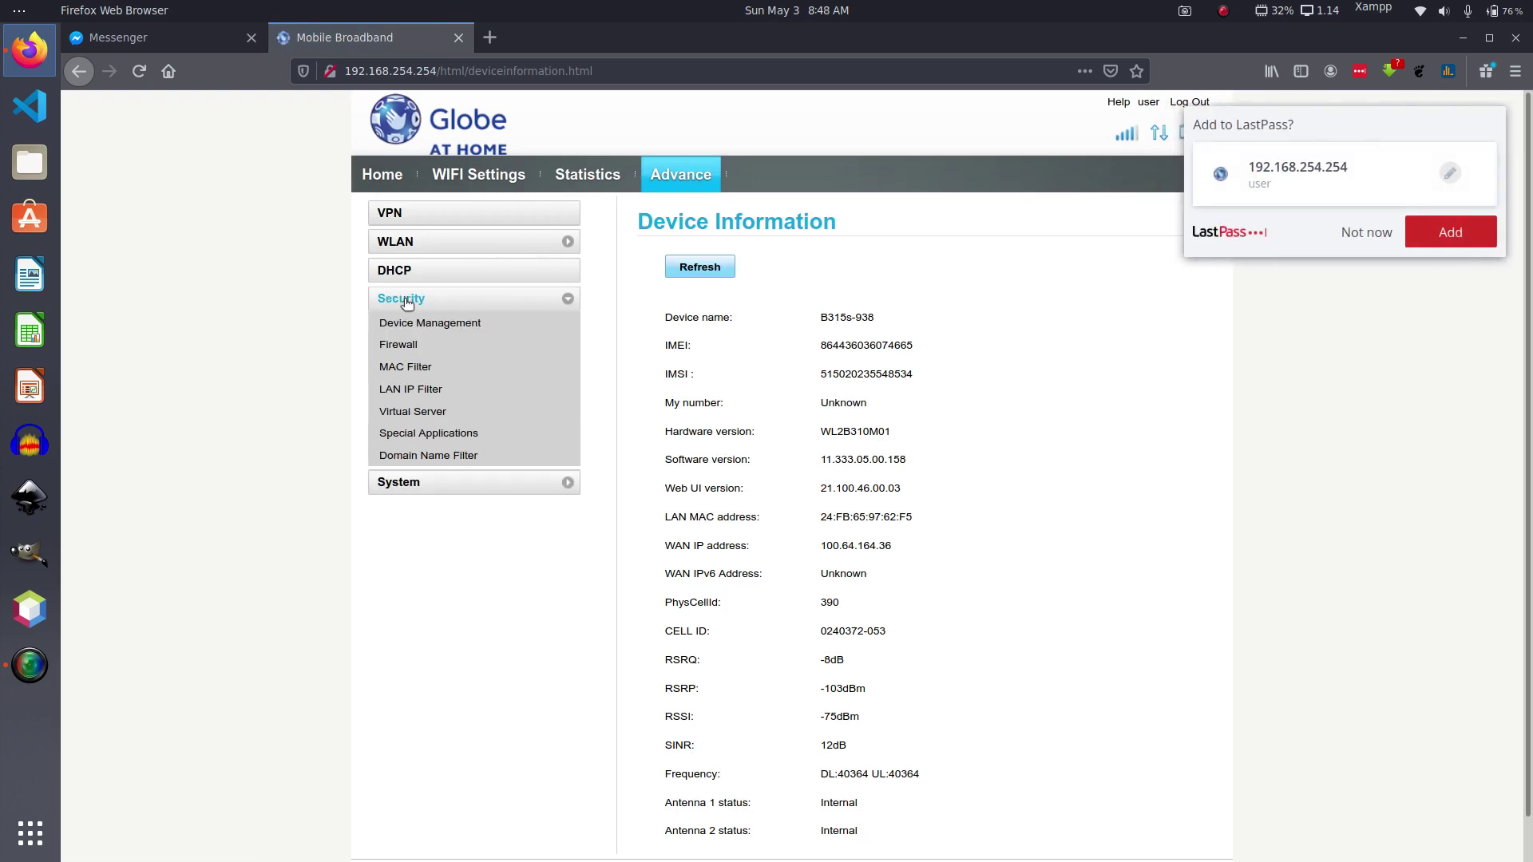
click(401, 347)
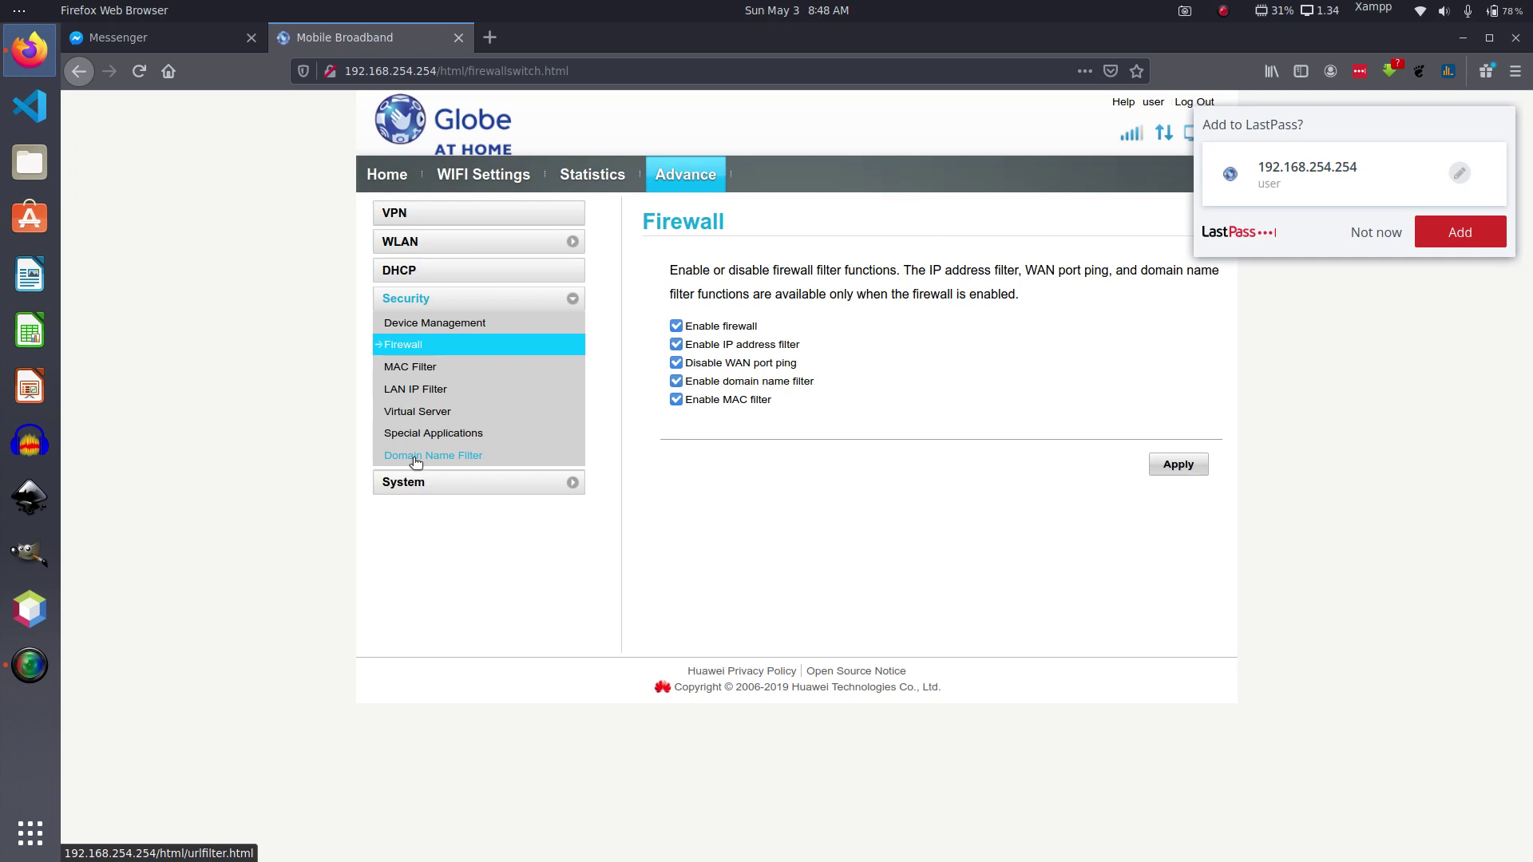
click(416, 462)
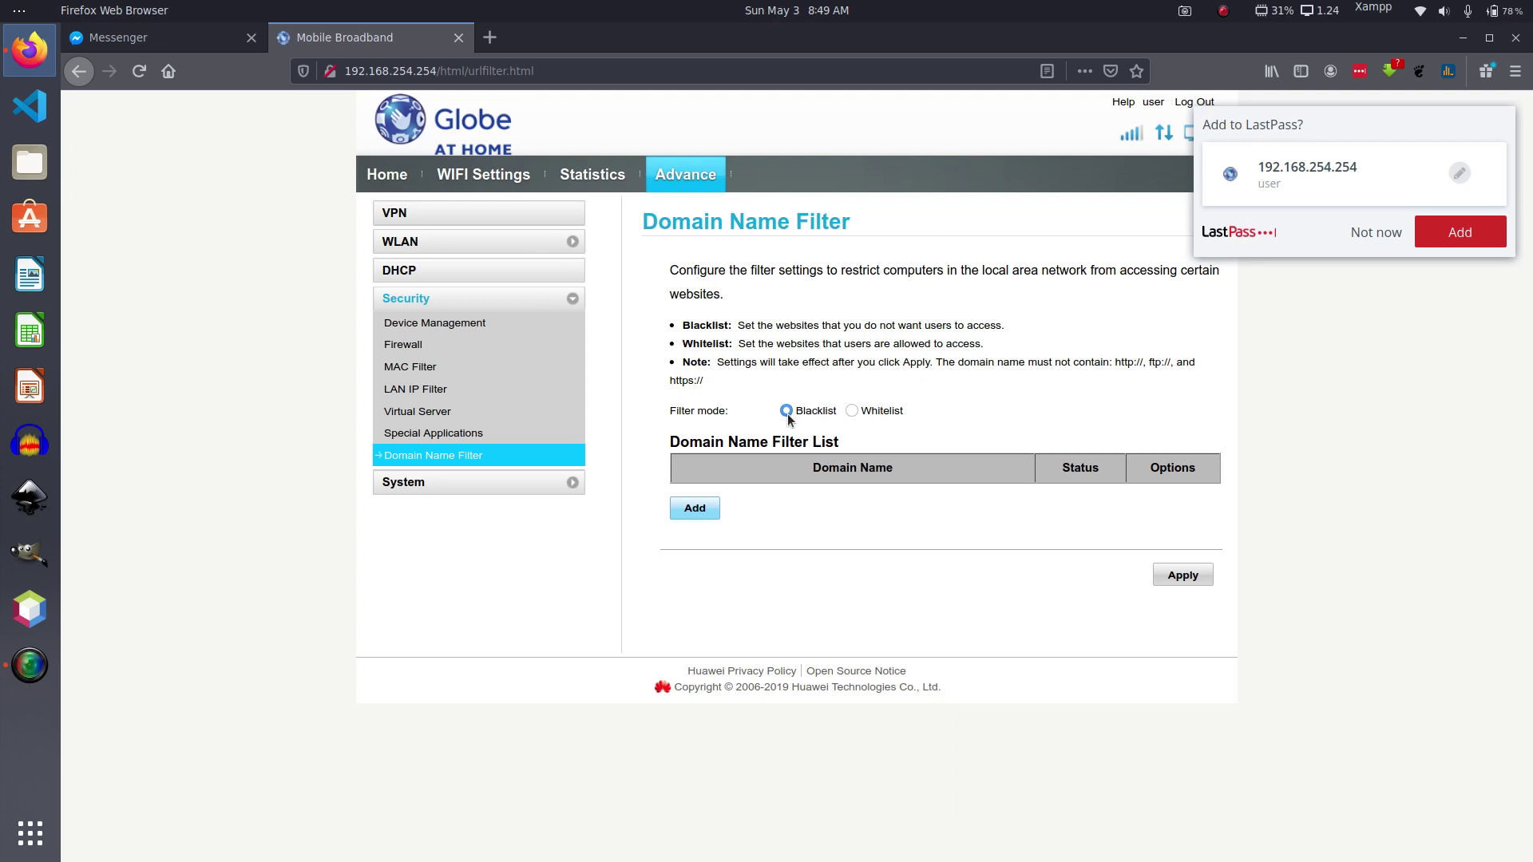
click(694, 508)
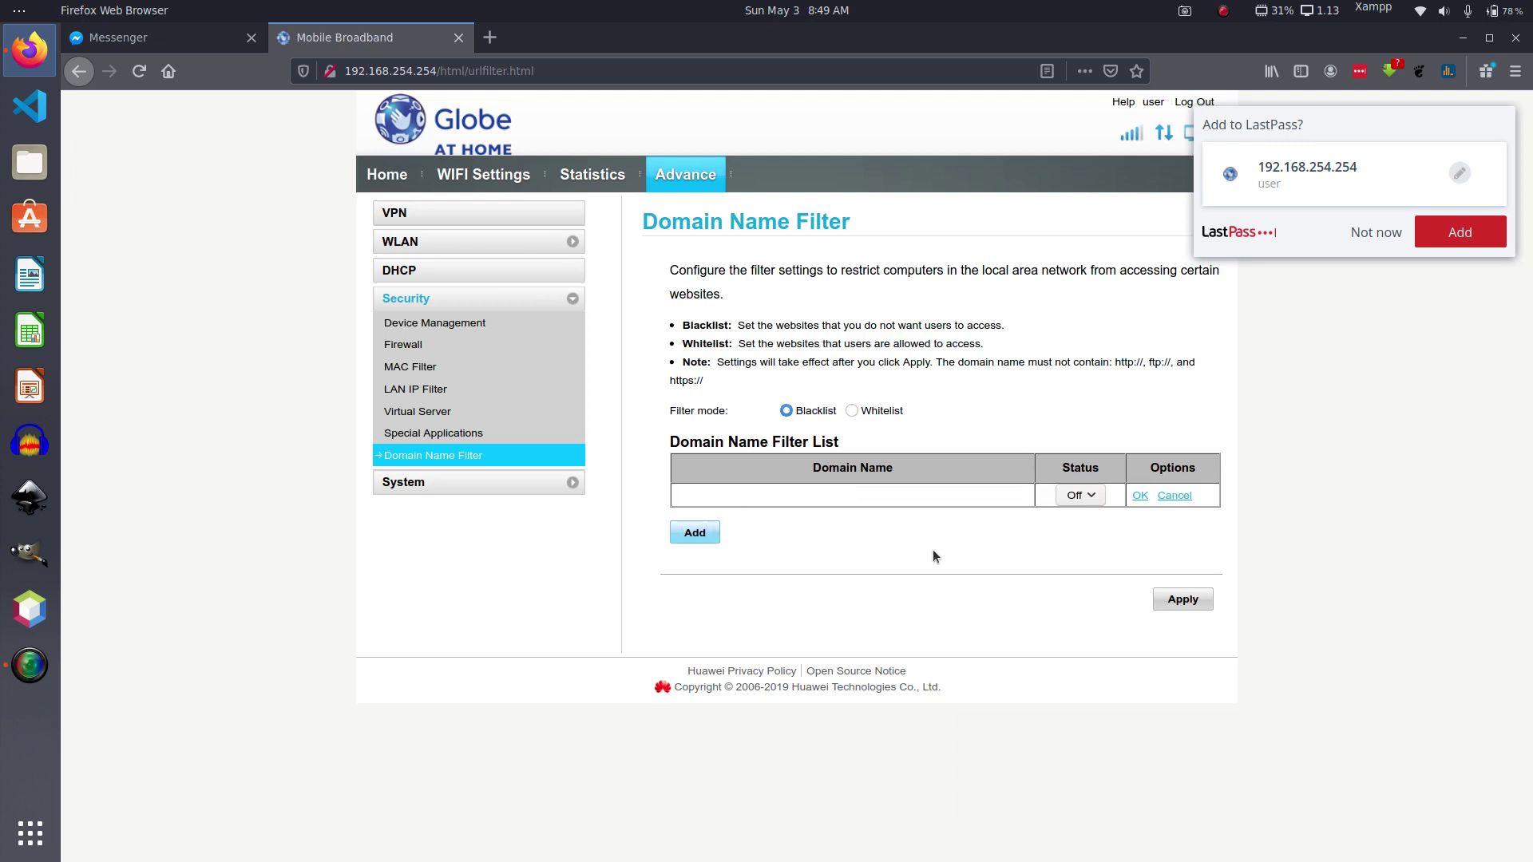
text(www.facebook.com)
click(1090, 500)
click(490, 38)
text(facebook.com/)
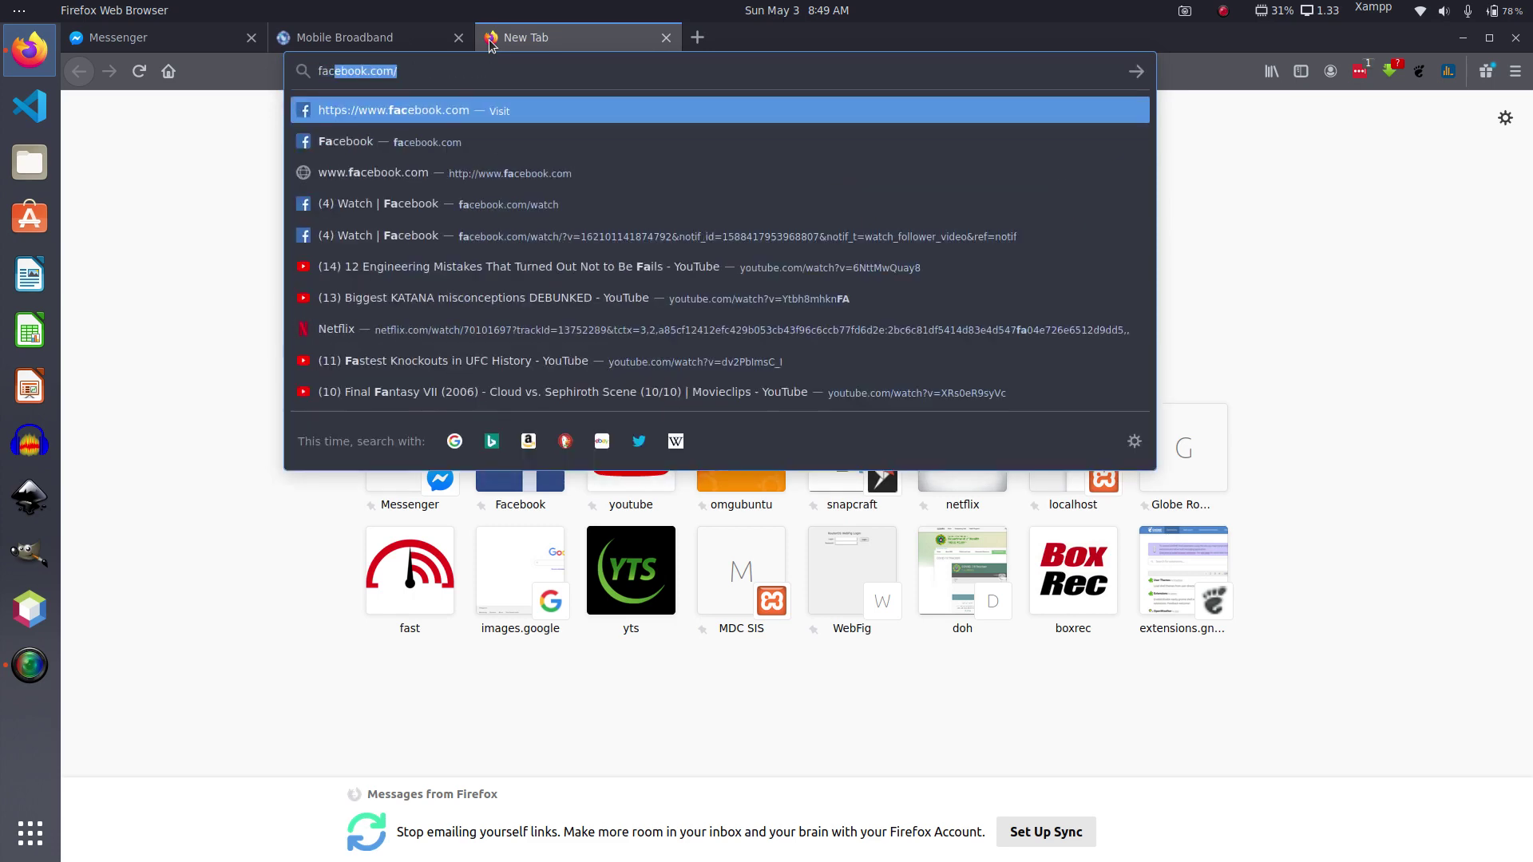
key(Return)
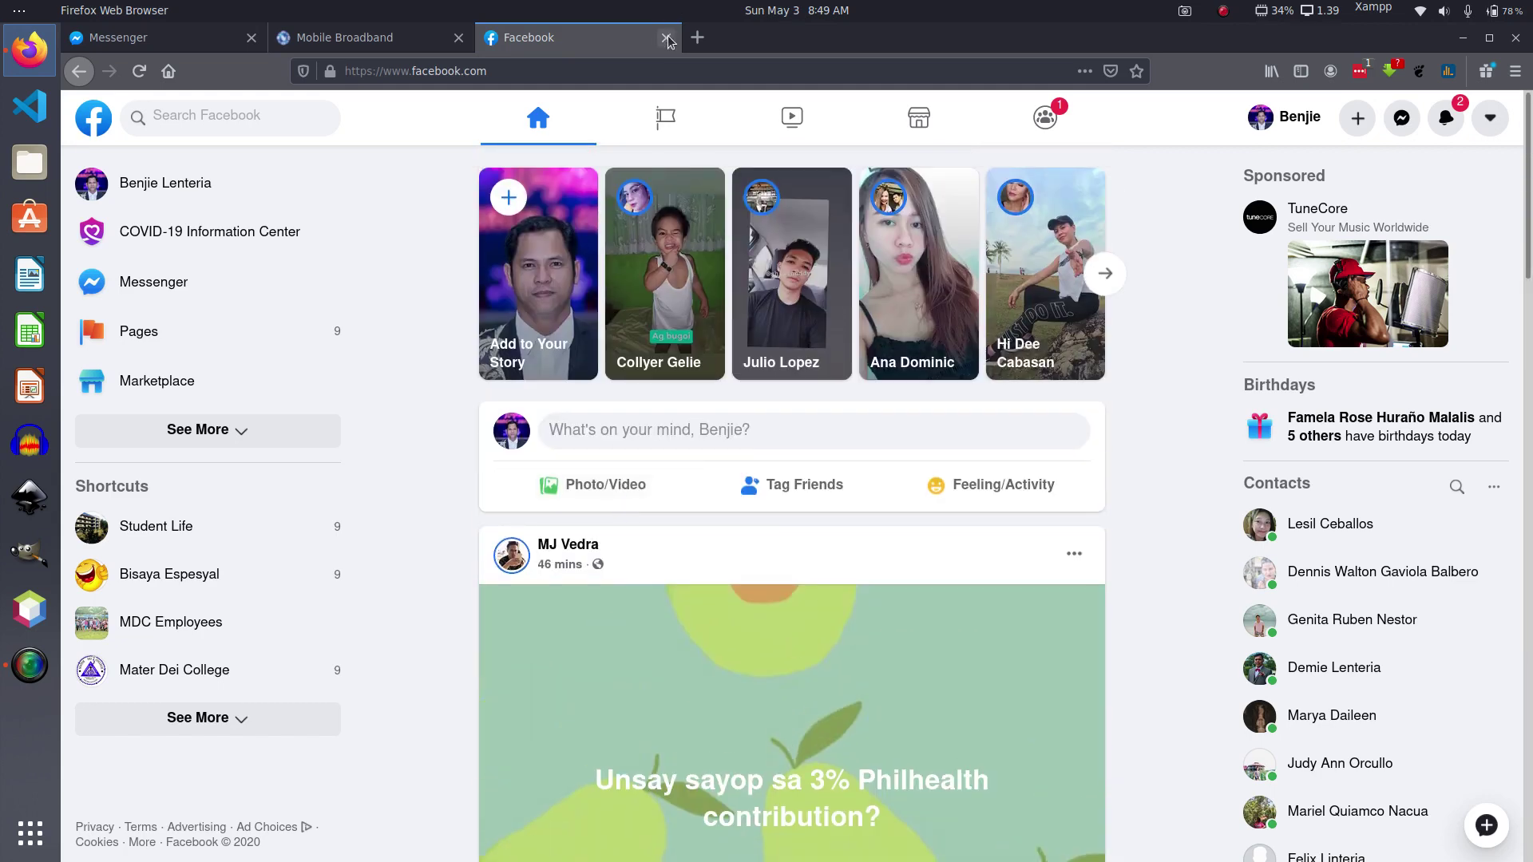
click(666, 38)
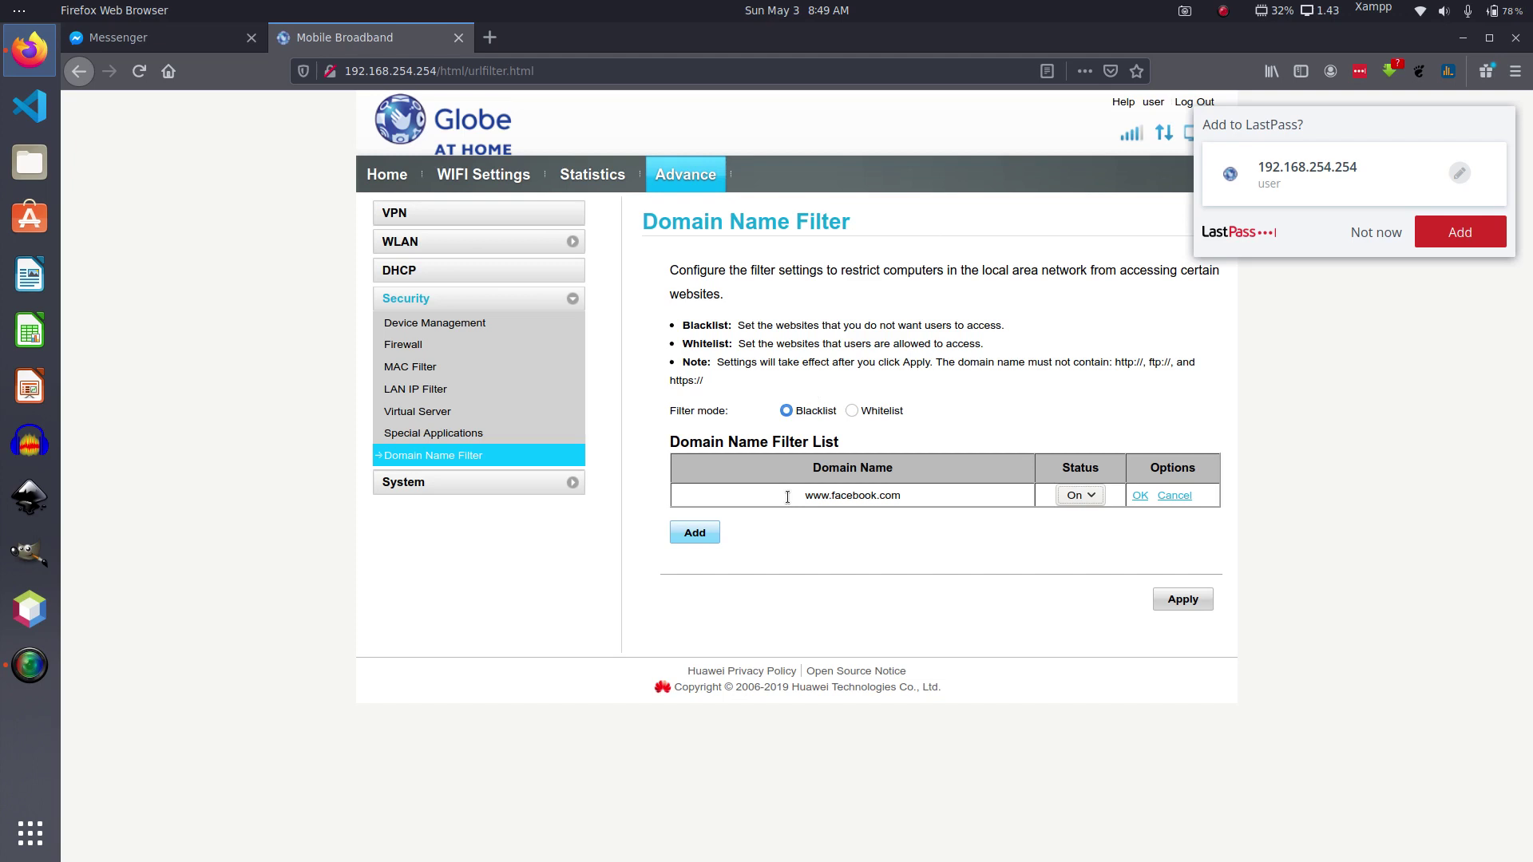
click(1140, 495)
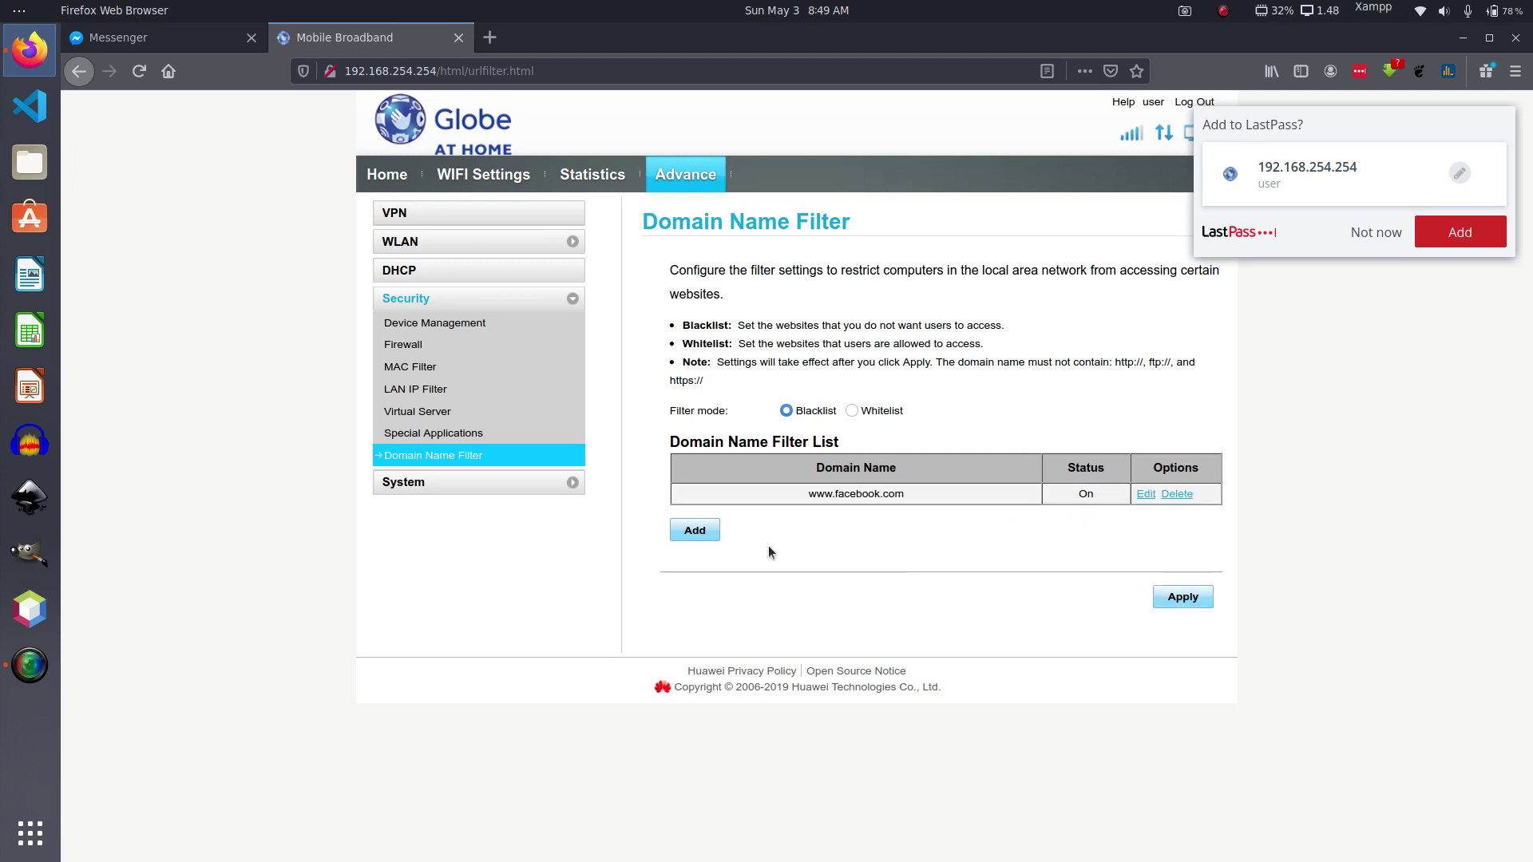
click(691, 534)
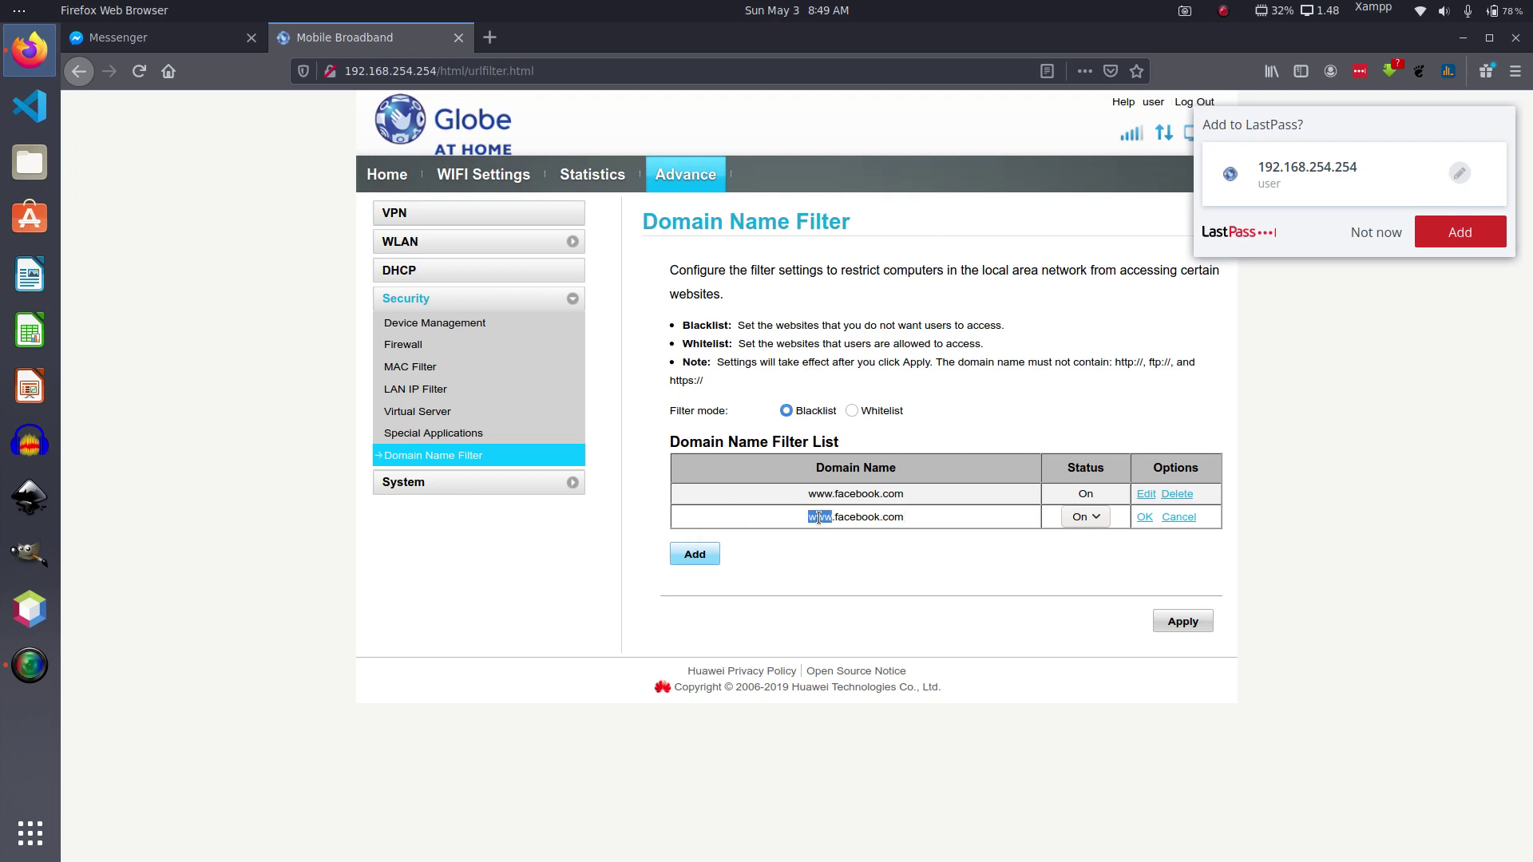
text(m)
click(1144, 516)
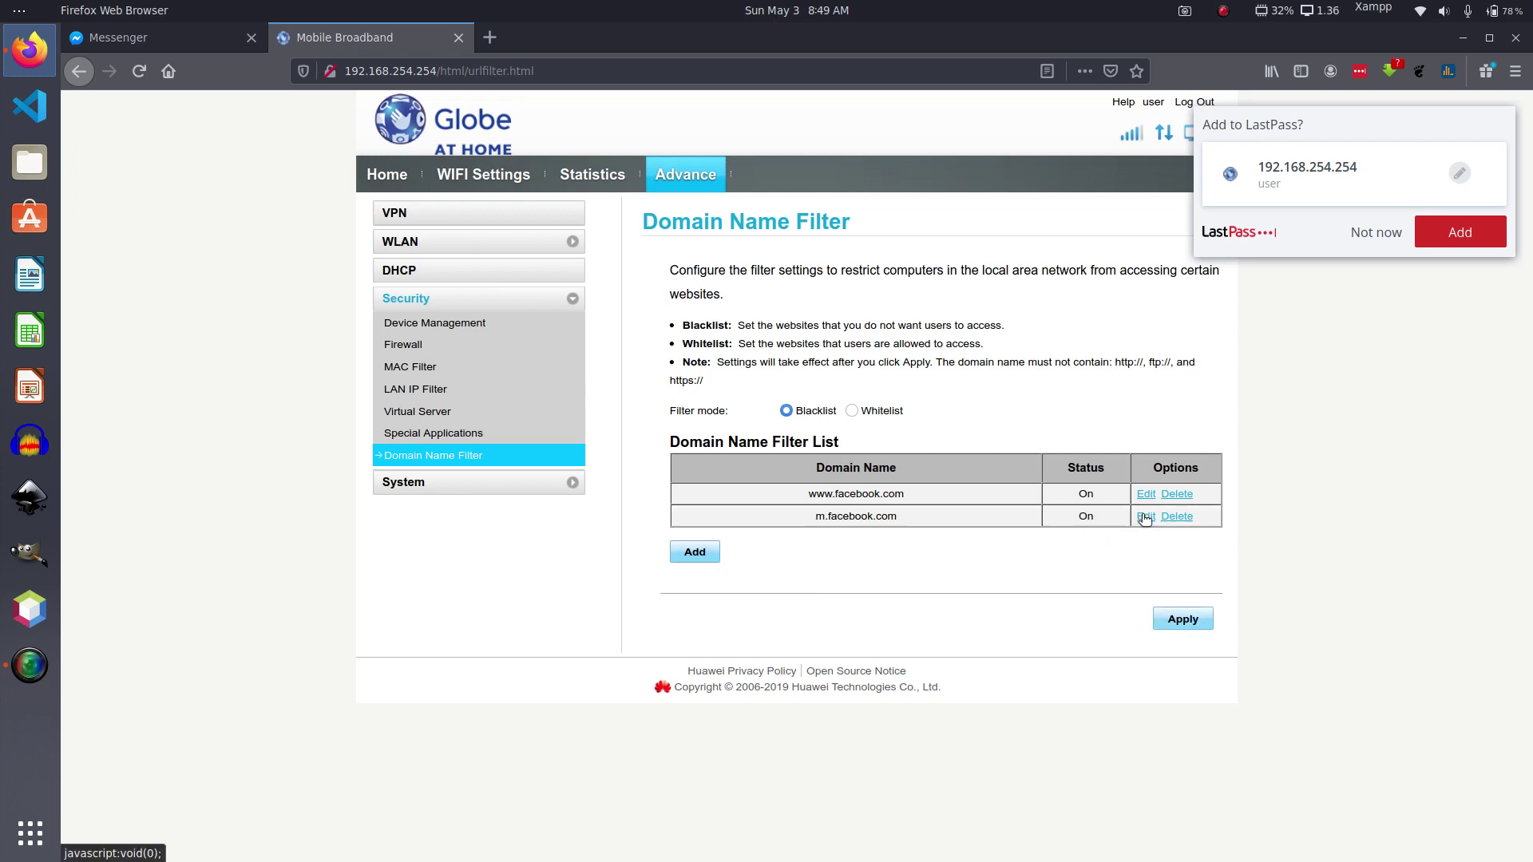
Step: Apply the blacklist with both Facebook domains and confirm the save
click(1180, 623)
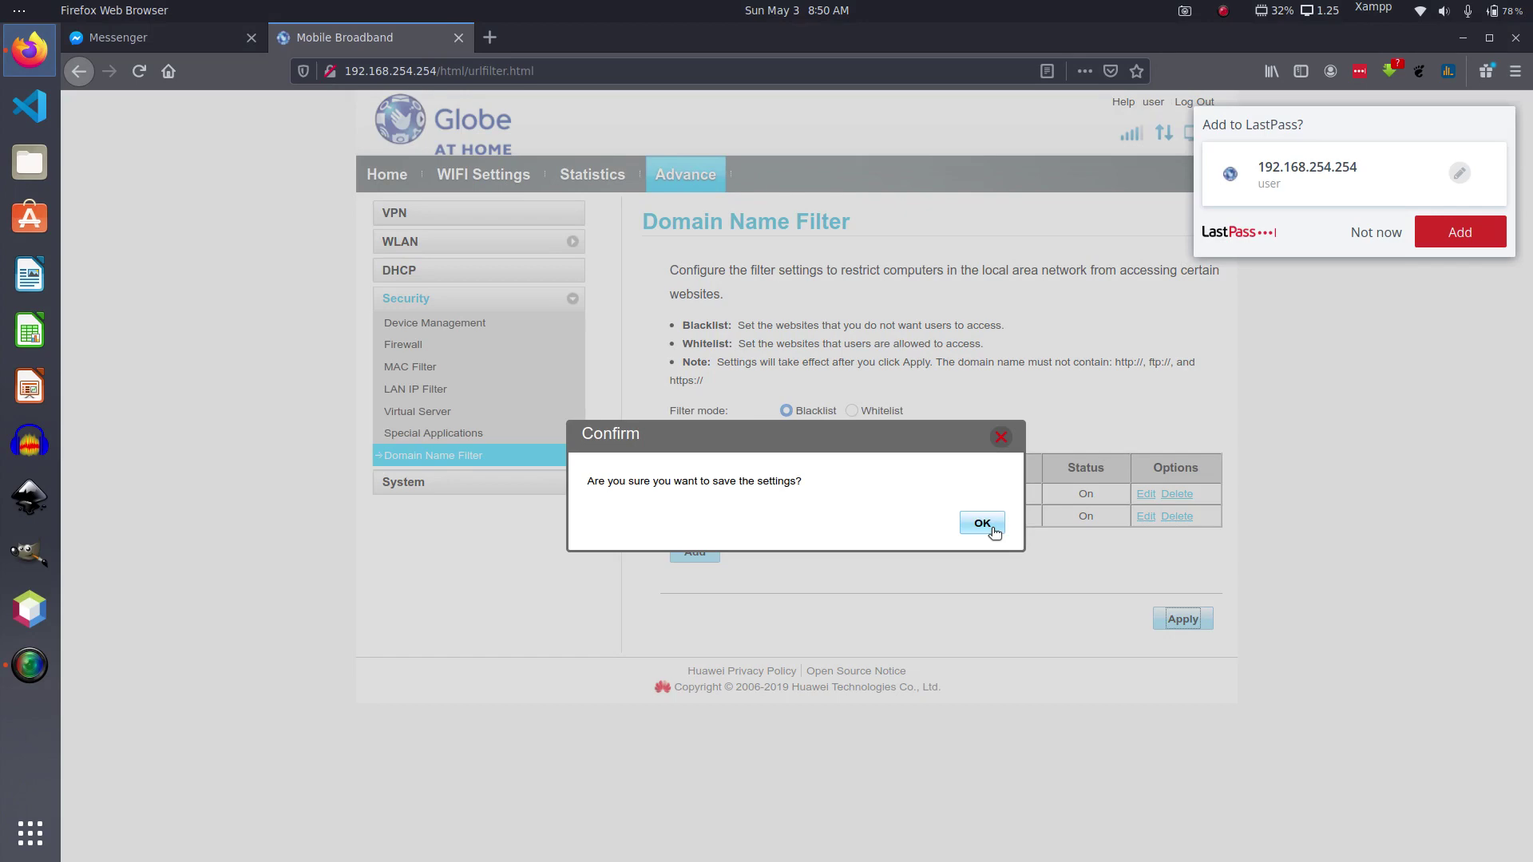
click(992, 528)
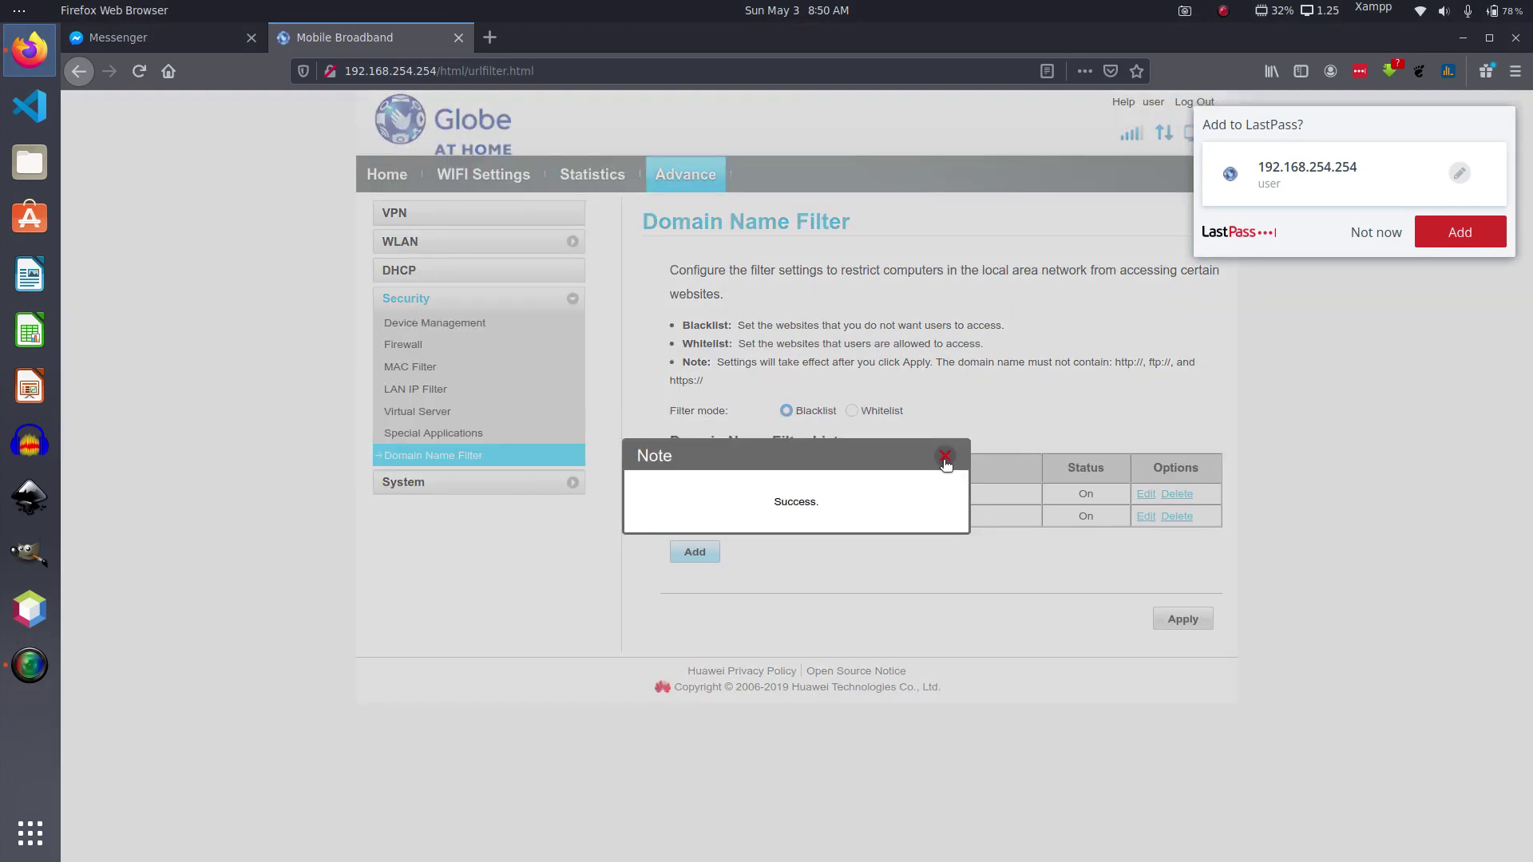
click(945, 458)
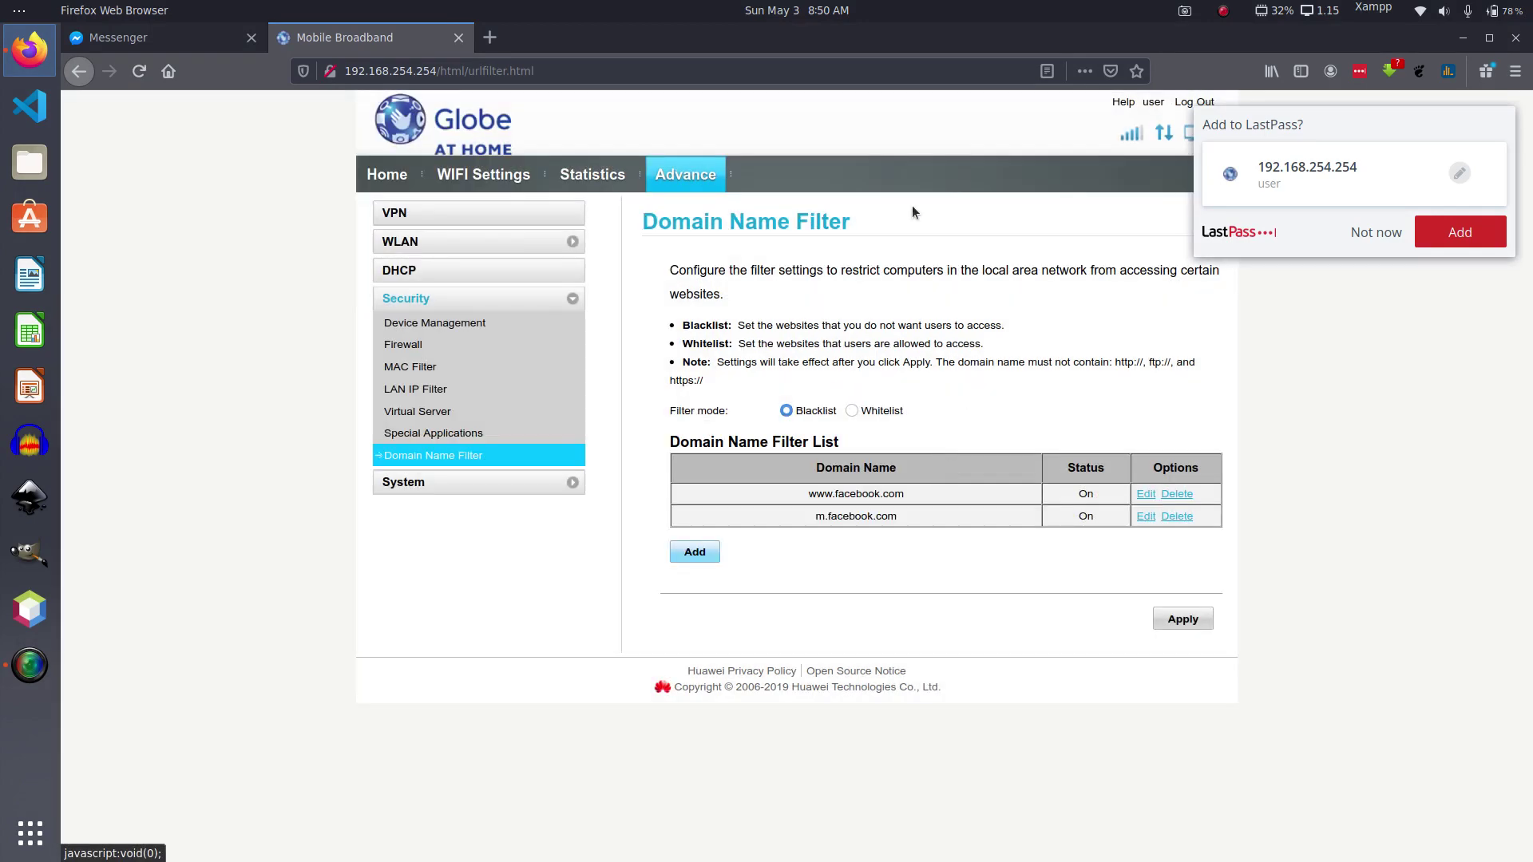
click(490, 36)
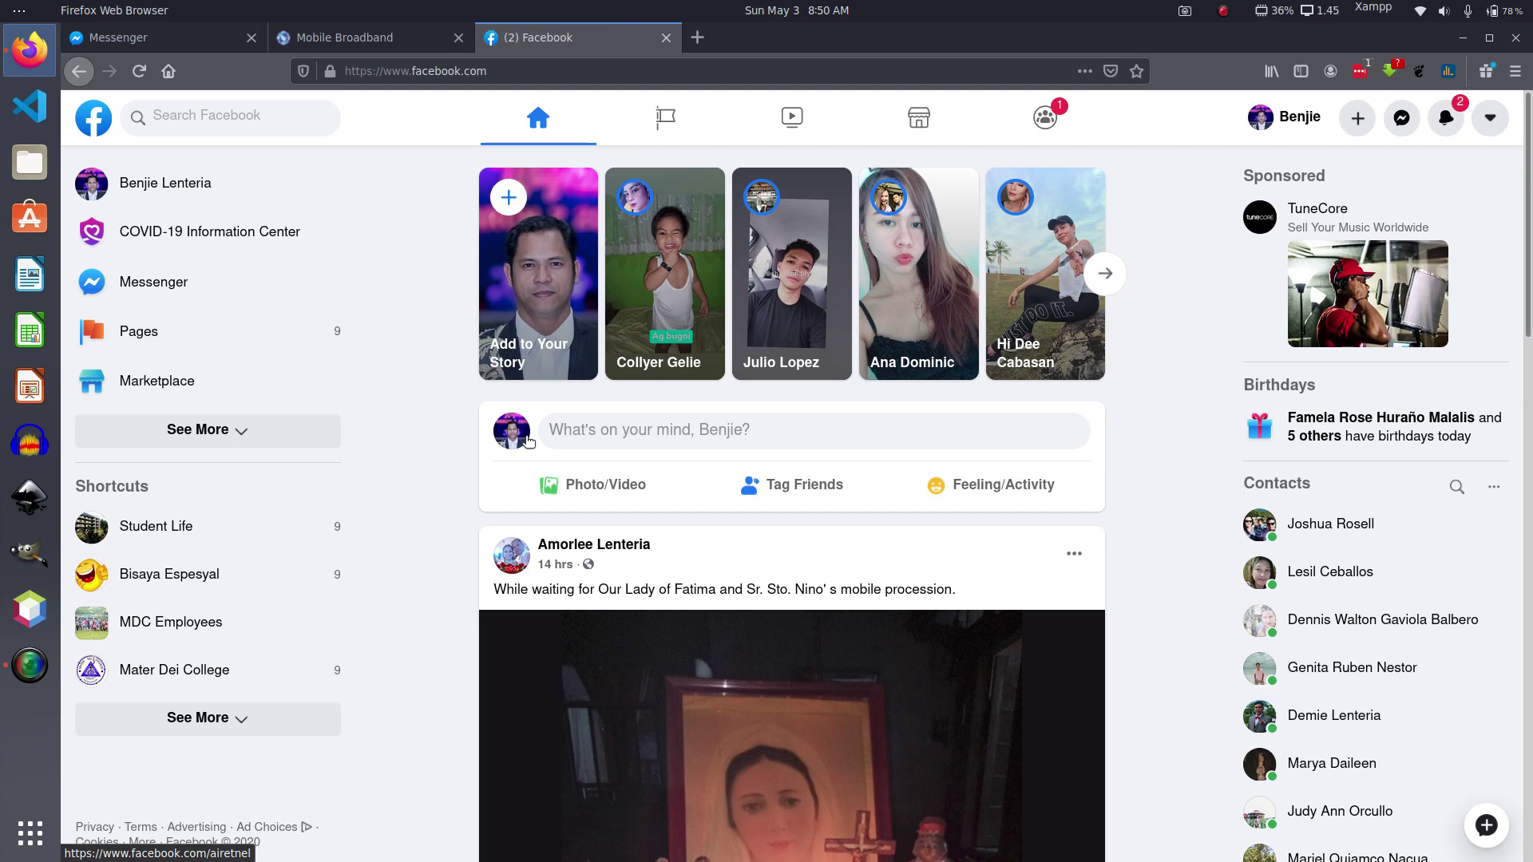
key(F5)
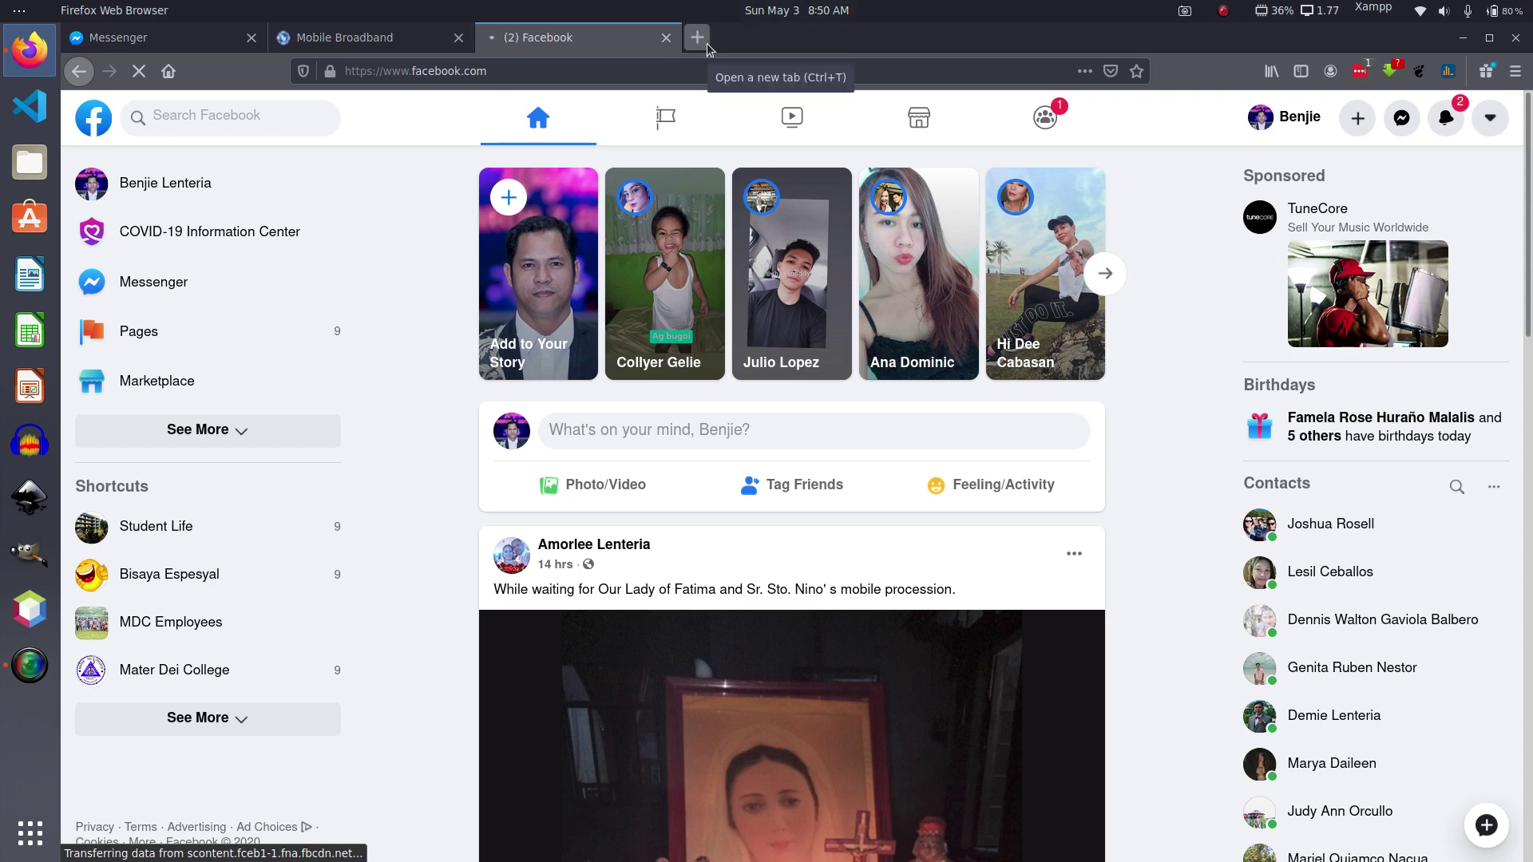
click(400, 45)
click(553, 42)
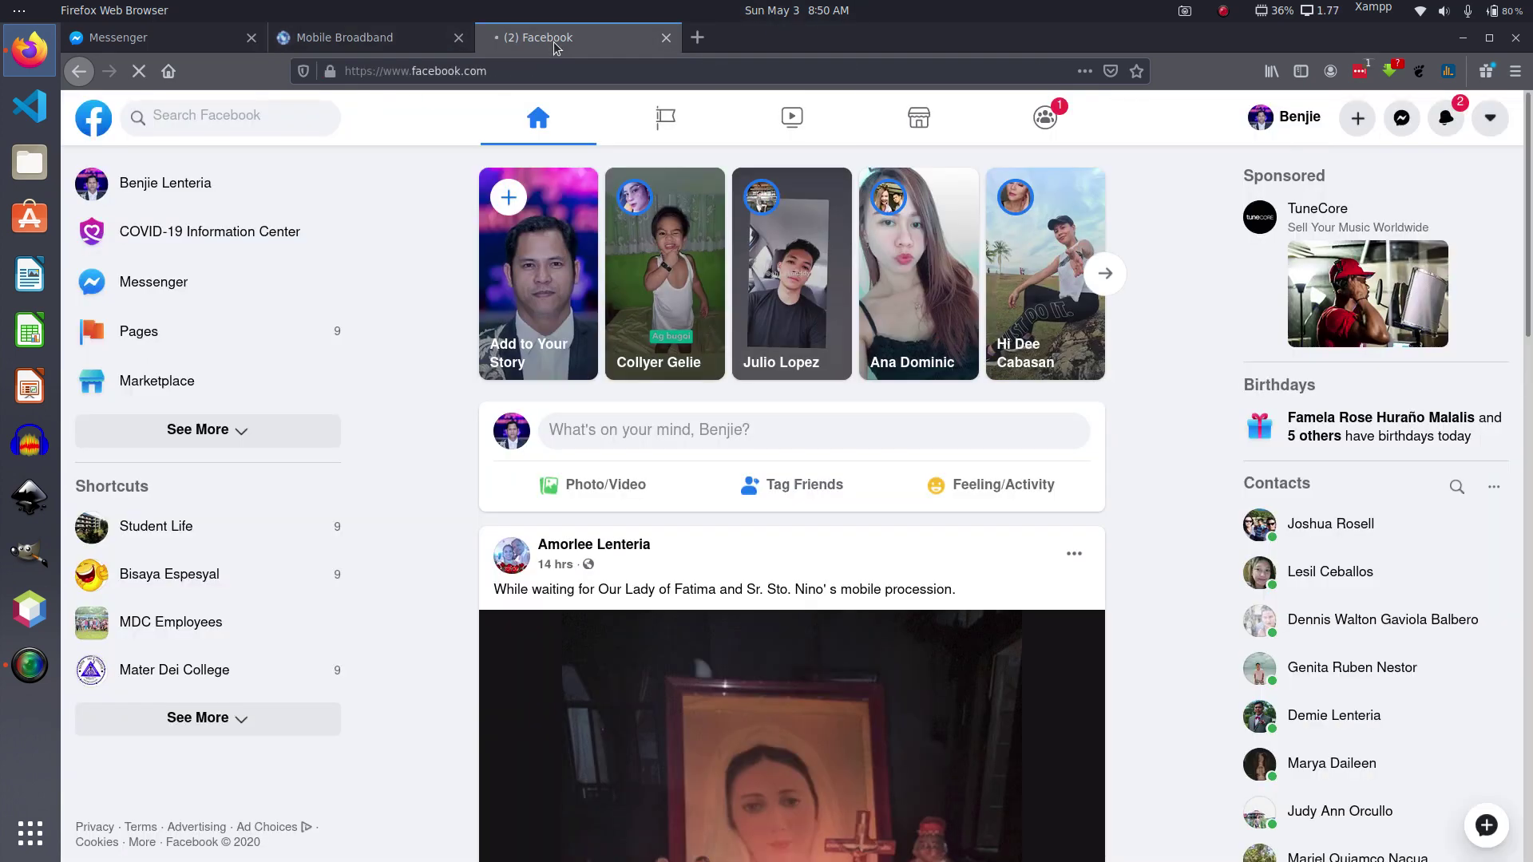
click(472, 39)
click(504, 41)
click(404, 42)
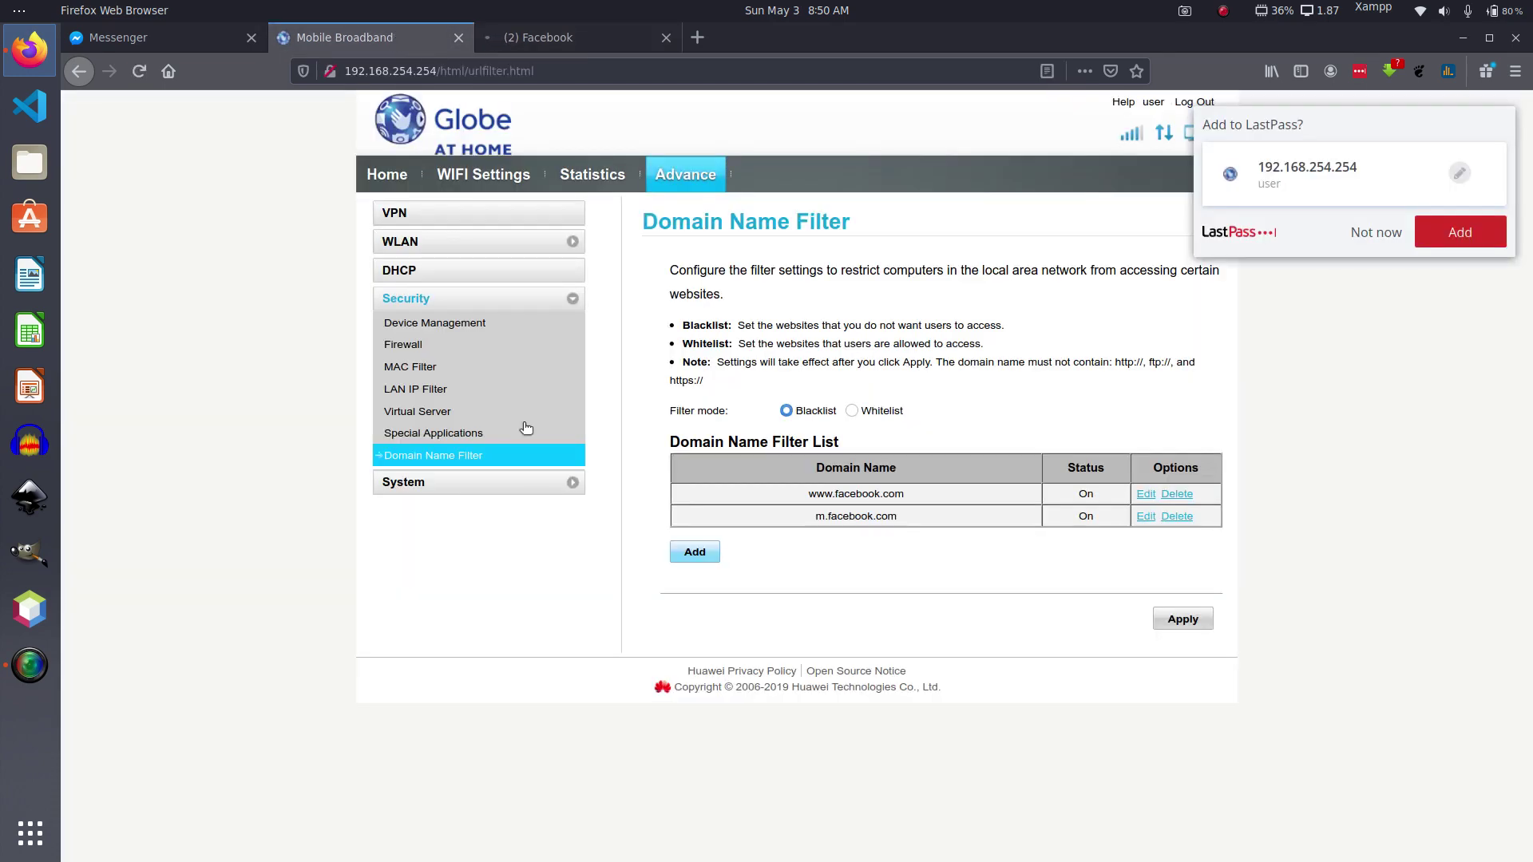
click(693, 551)
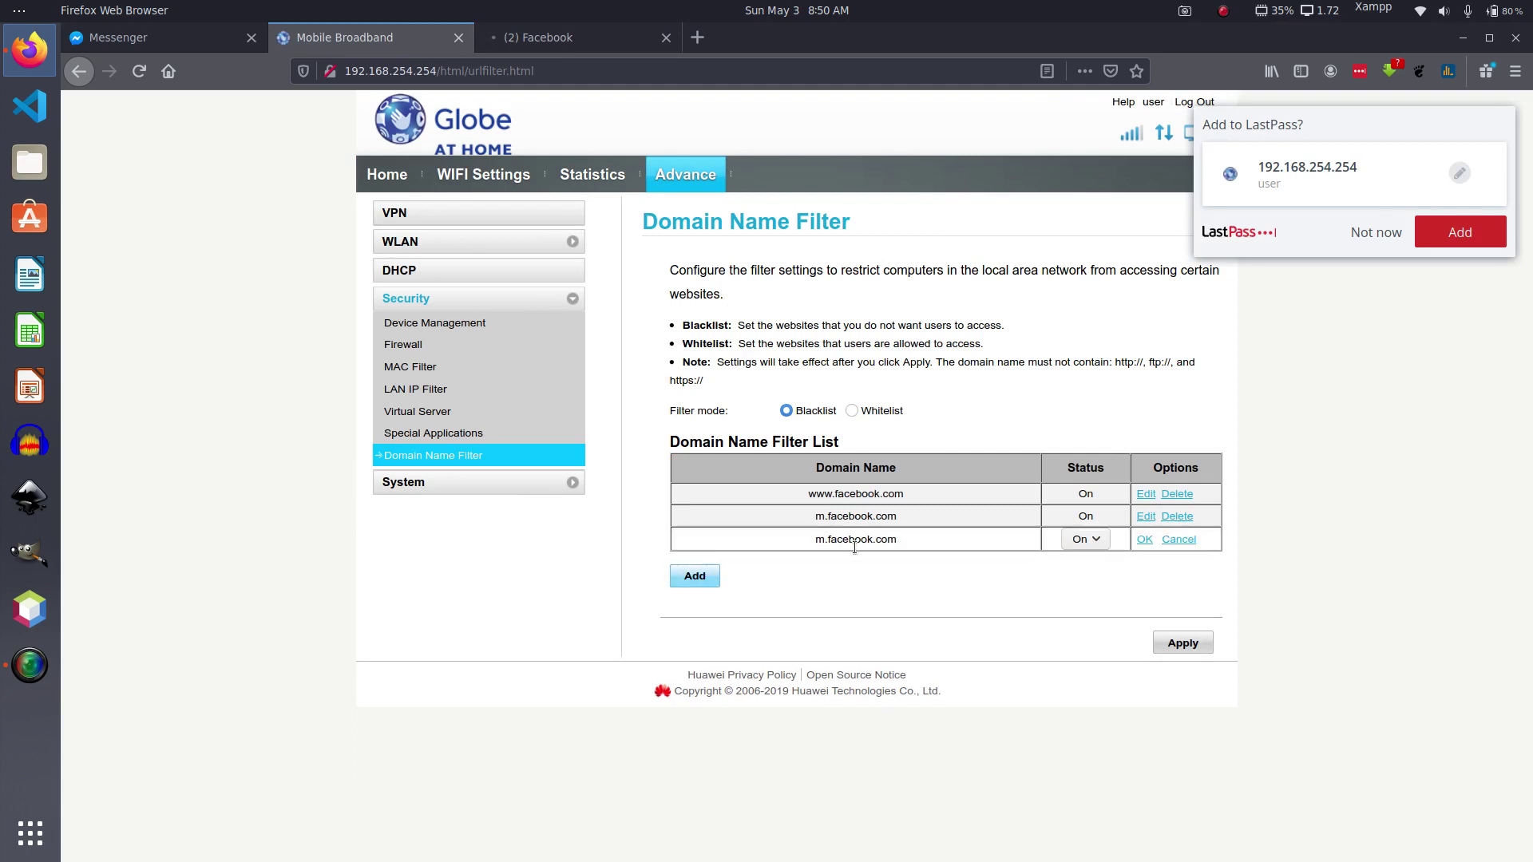
drag(932, 537, 768, 534)
text(www.youtube.com)
click(1144, 539)
Step: Apply and confirm the updated blacklist, then open a fresh browser tab
click(1179, 643)
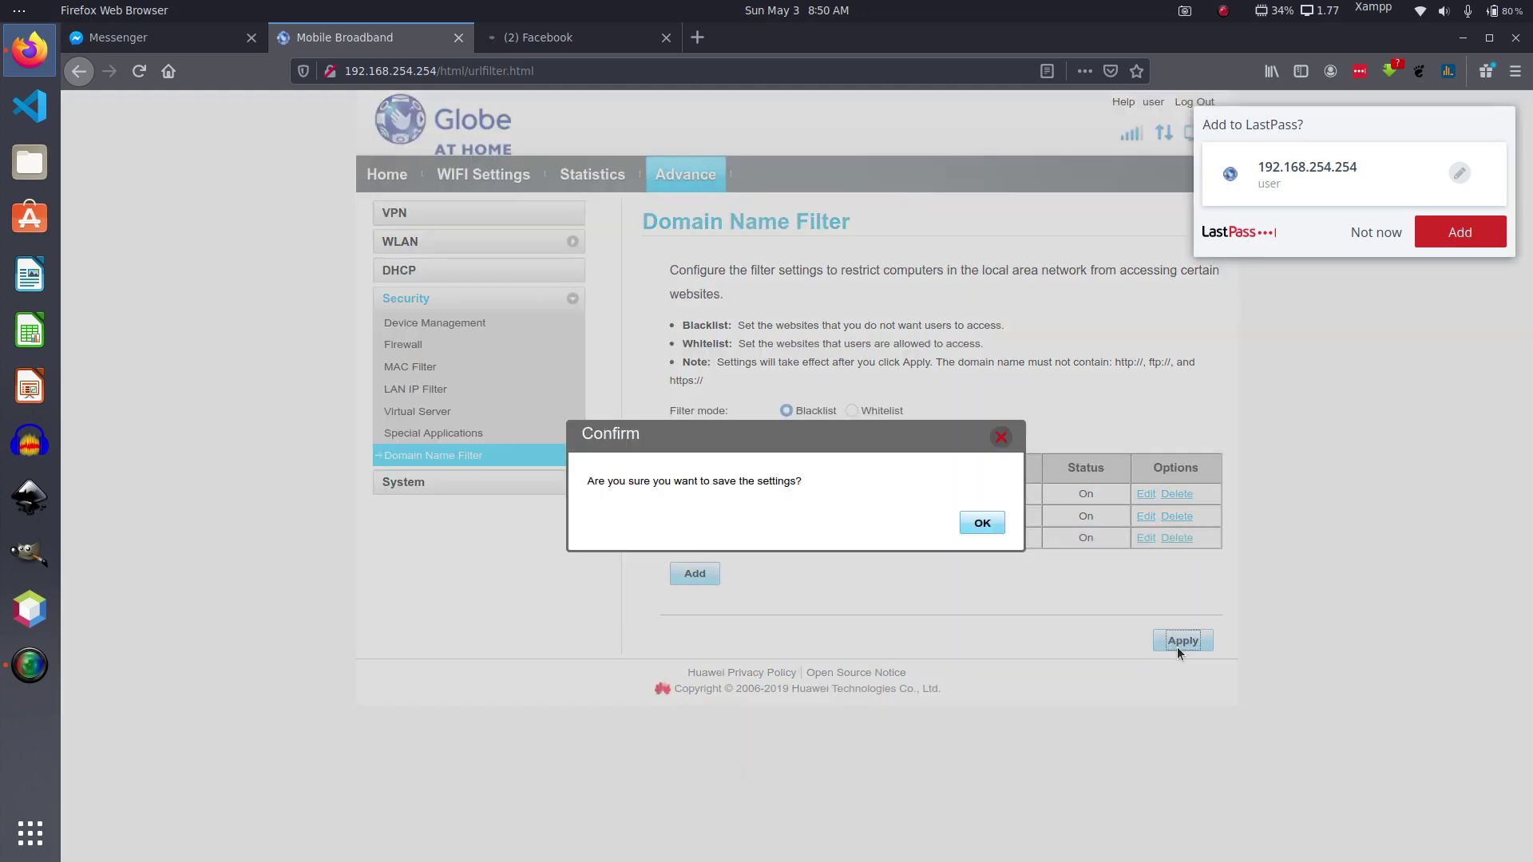
click(982, 524)
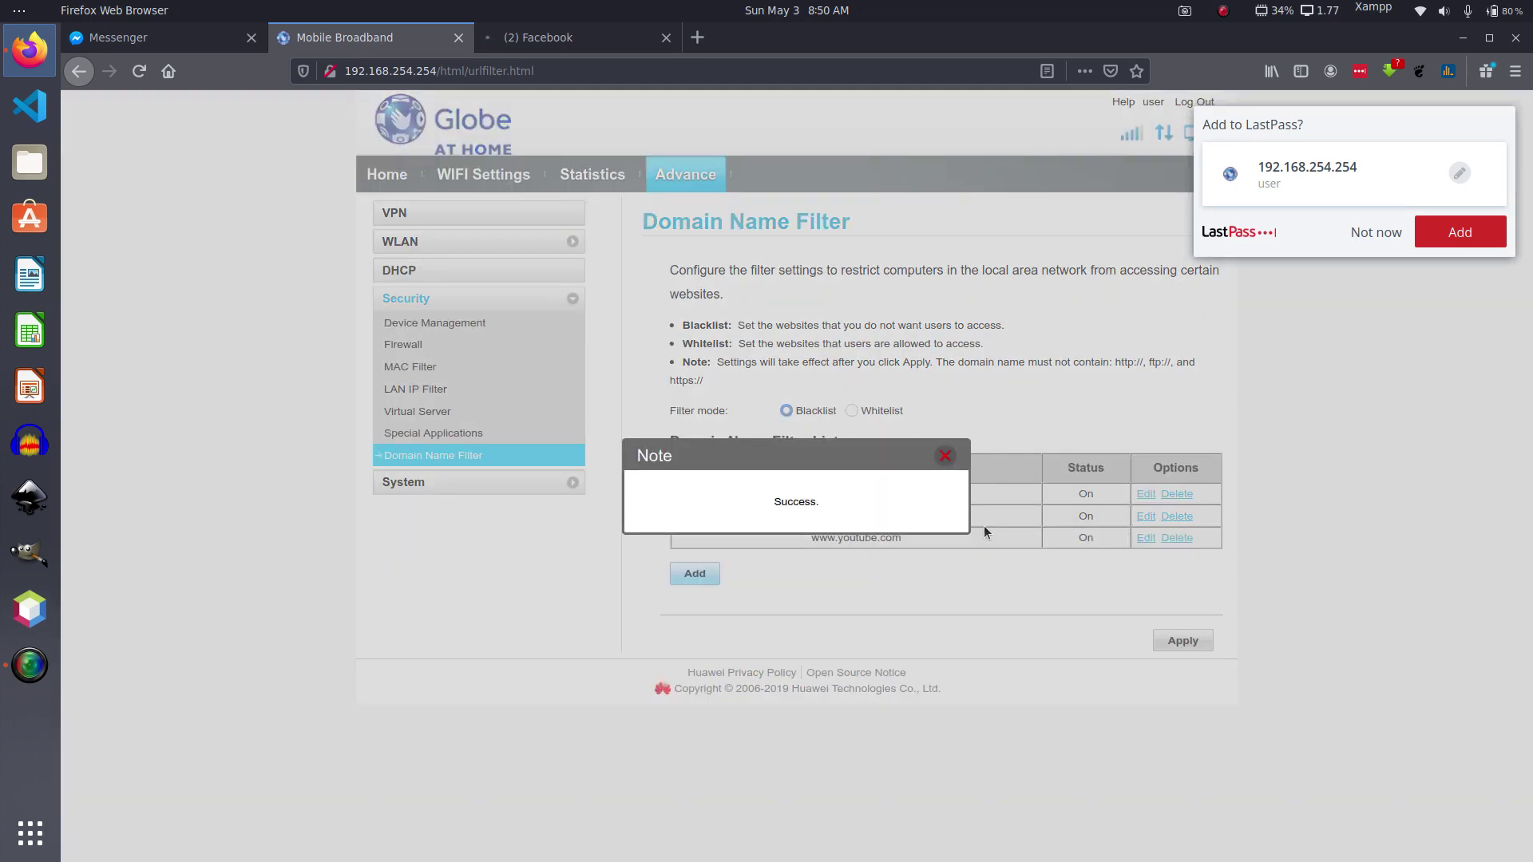
click(947, 459)
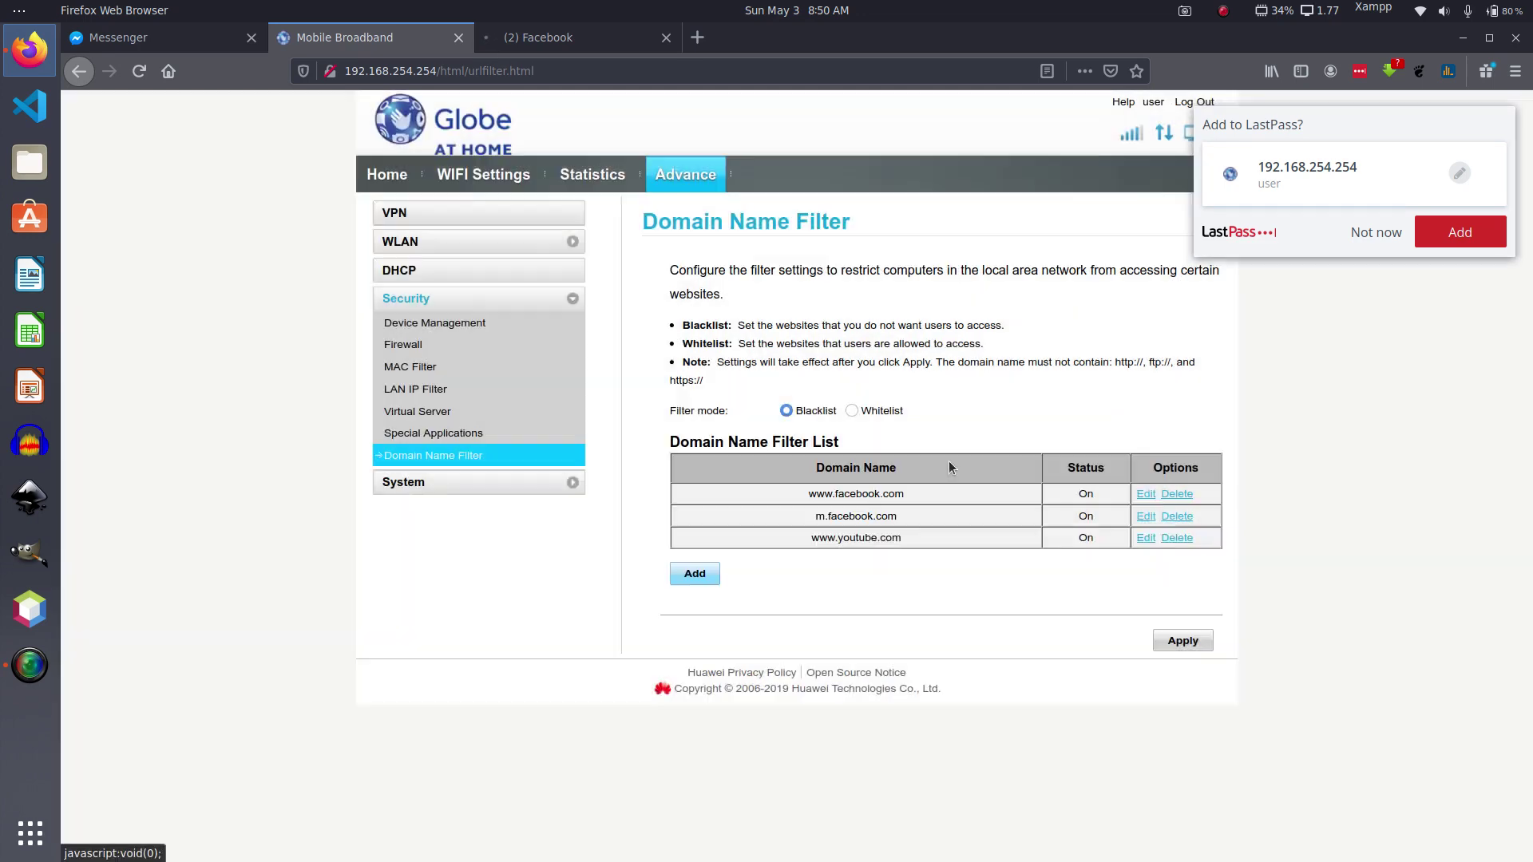
click(706, 48)
text(w)
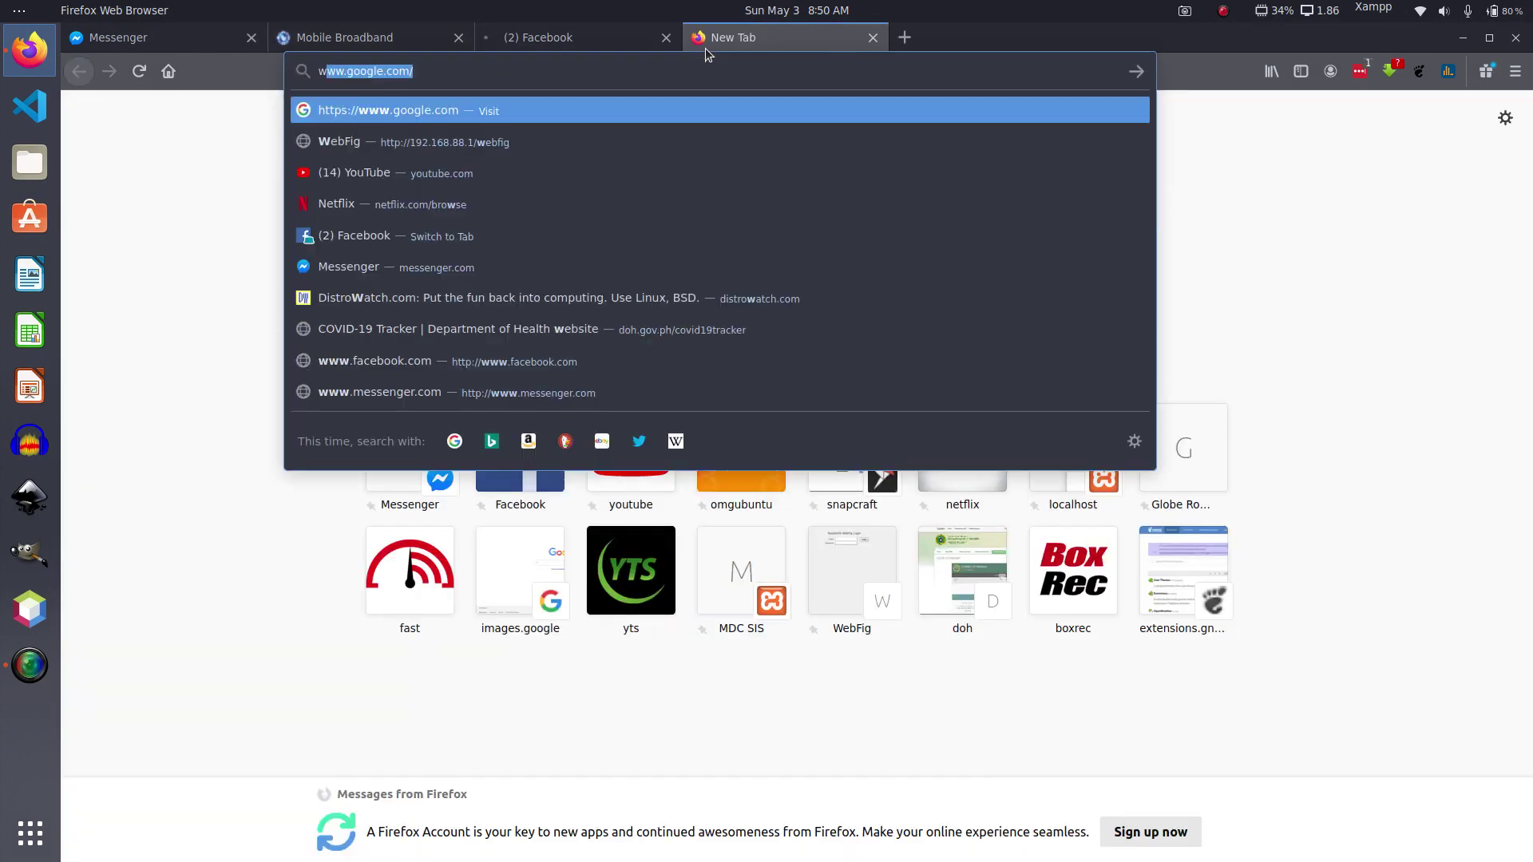
text(ww.yotube.co)
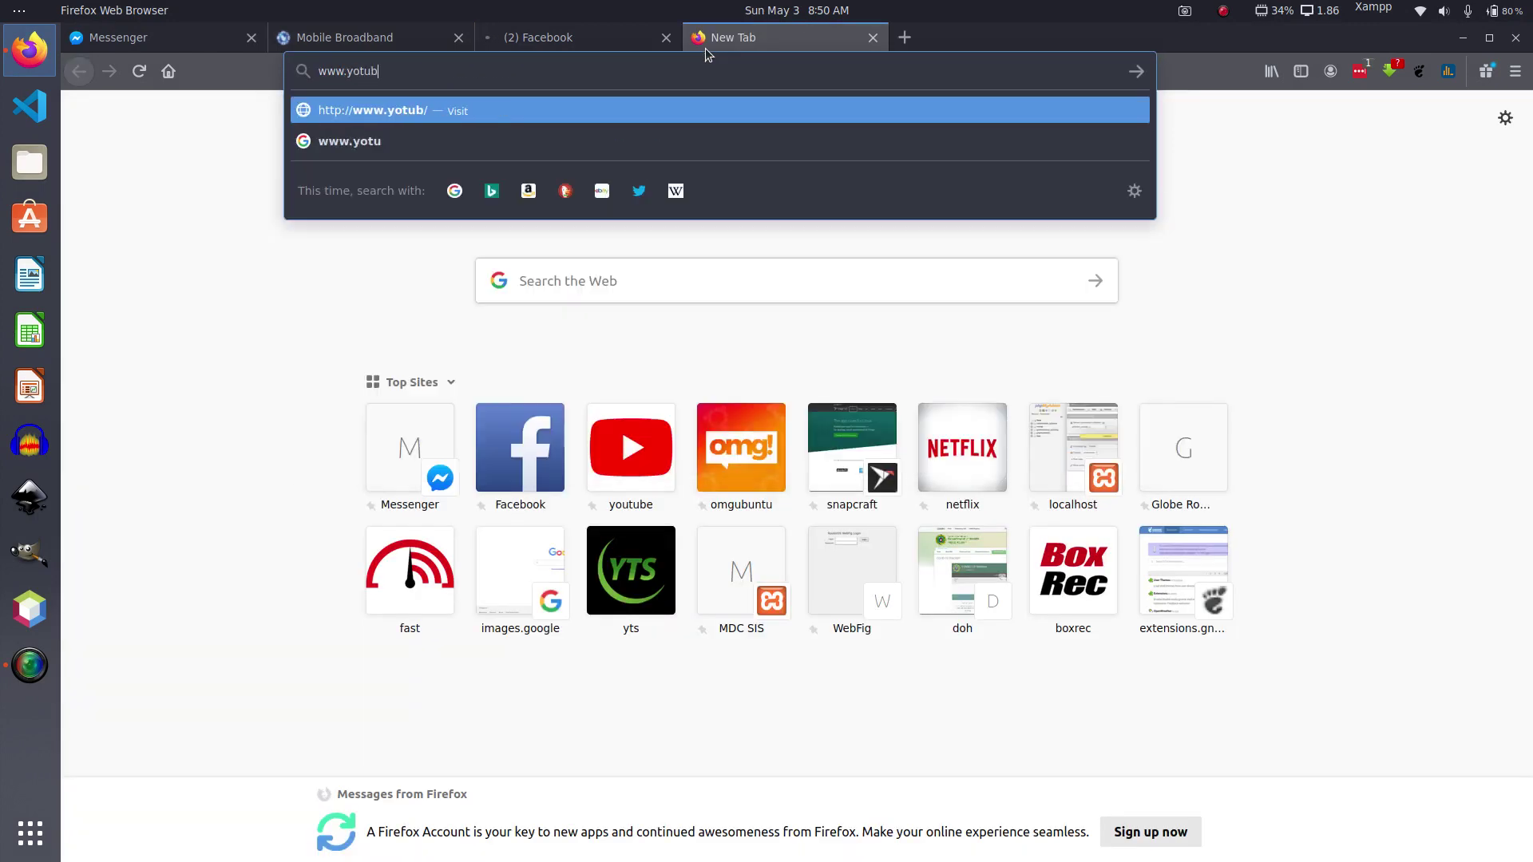
key(BackSpace)
key(BackSpace)
key(BackSpace)
key(BackSpace)
key(BackSpace)
key(BackSpace)
key(BackSpace)
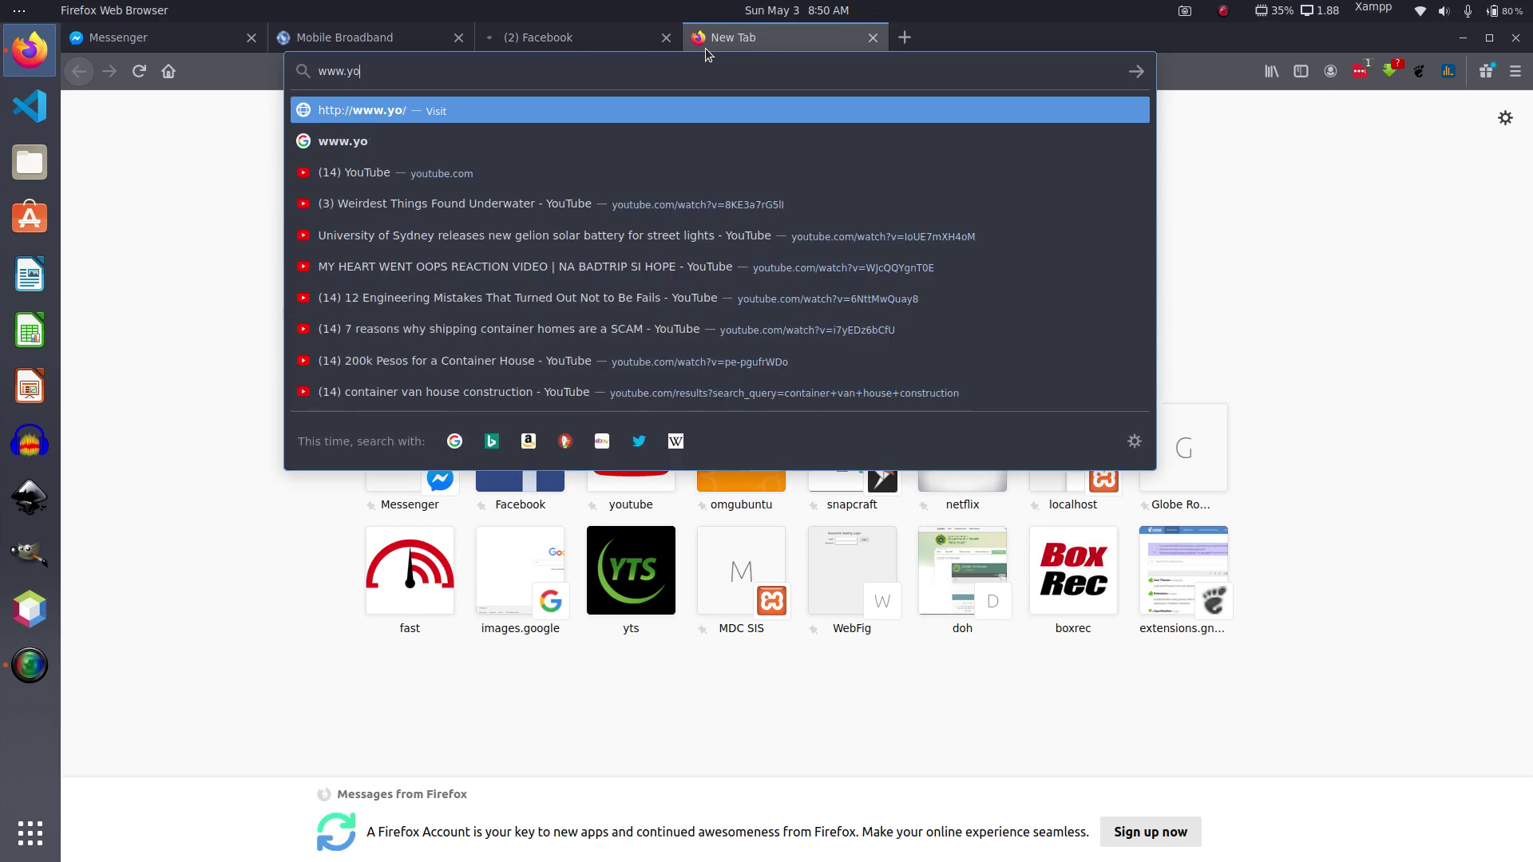
text(utube.com/)
key(Return)
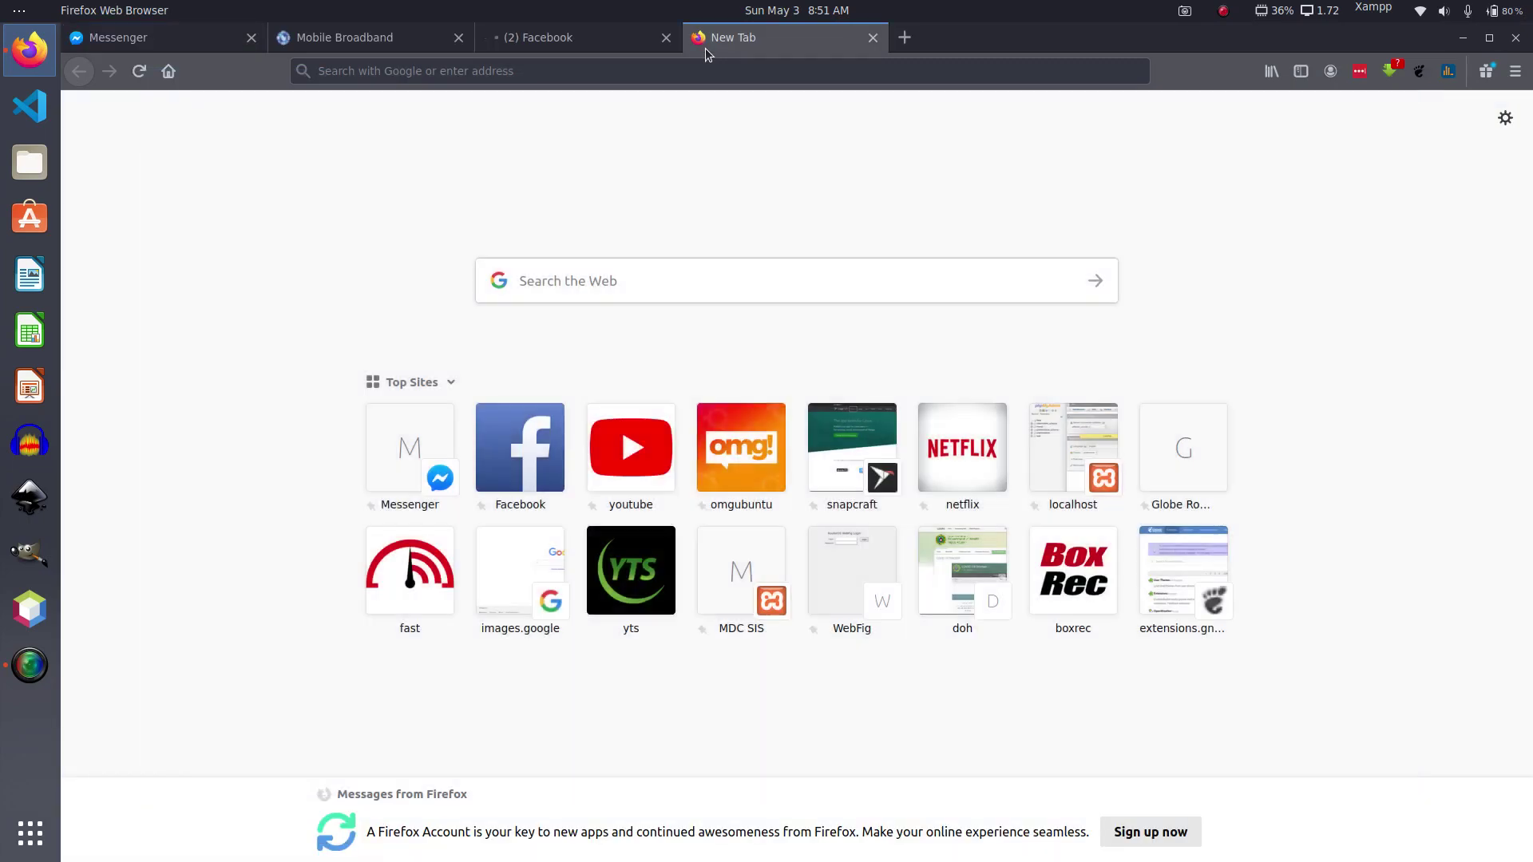
click(703, 77)
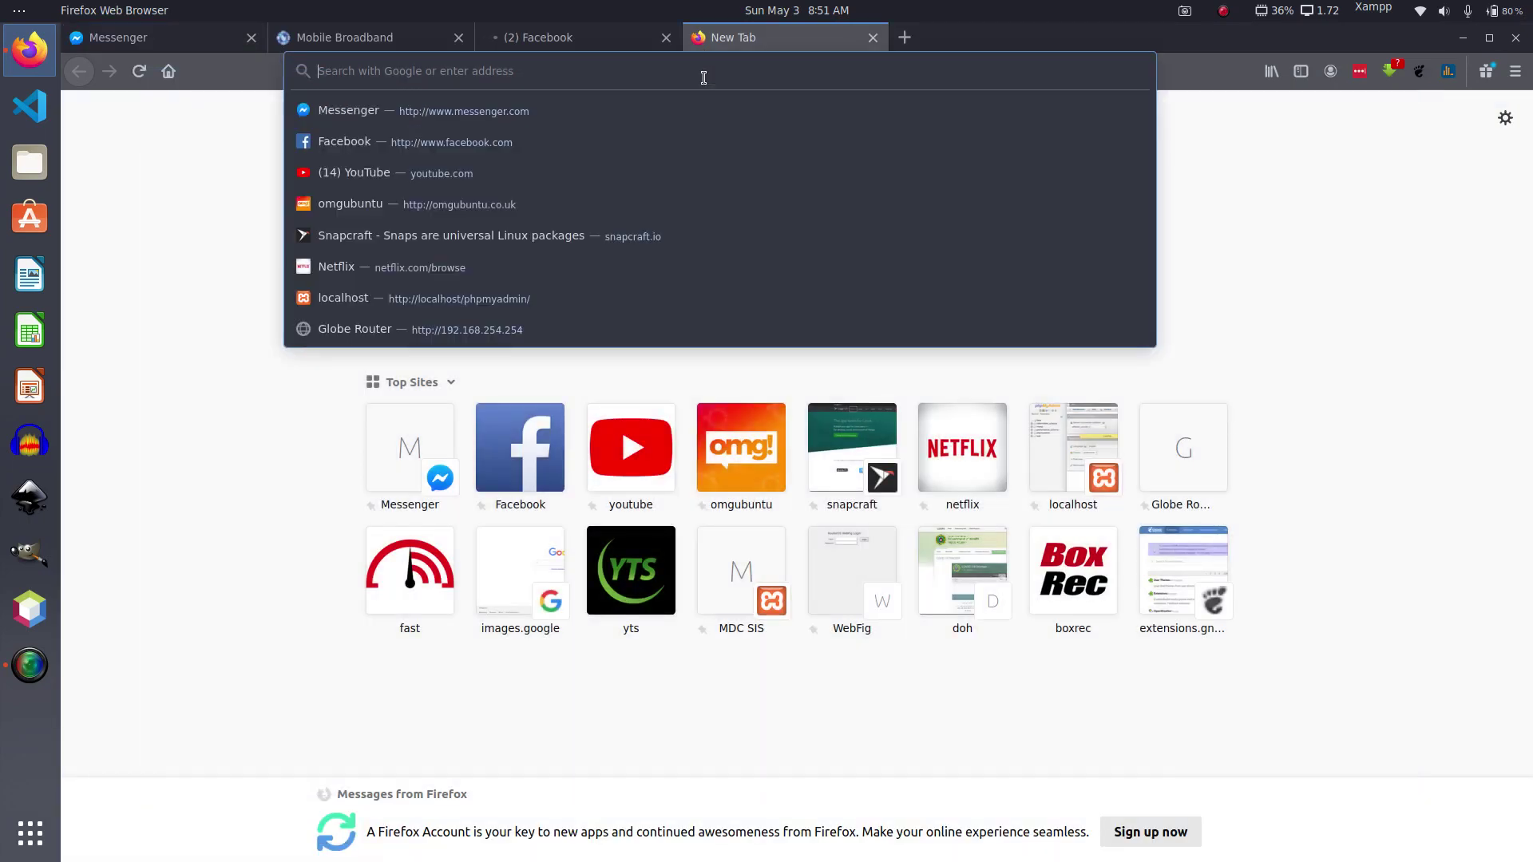
text(www.youtube.com/)
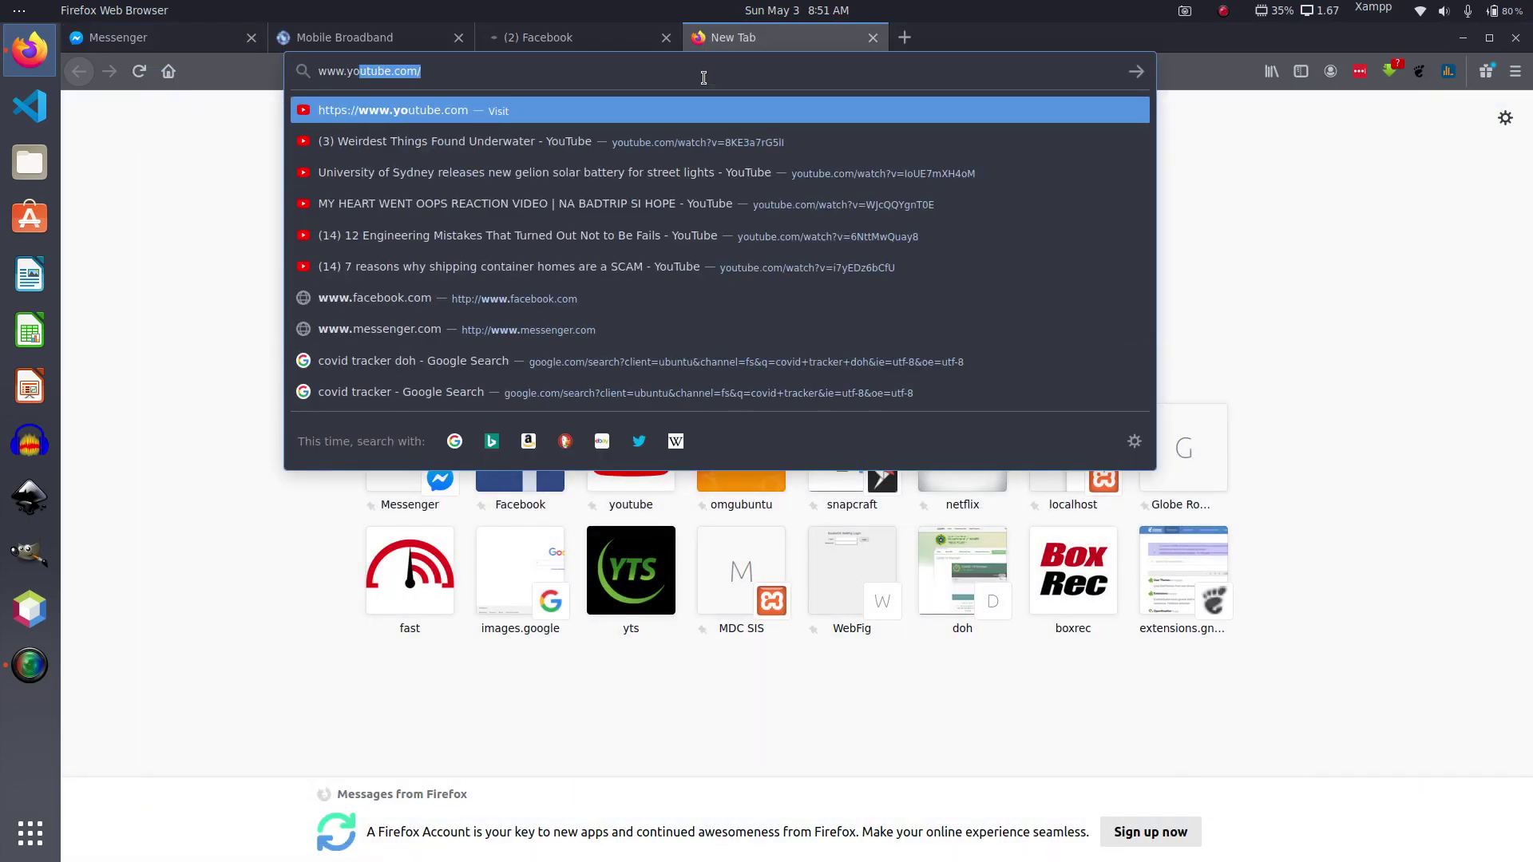